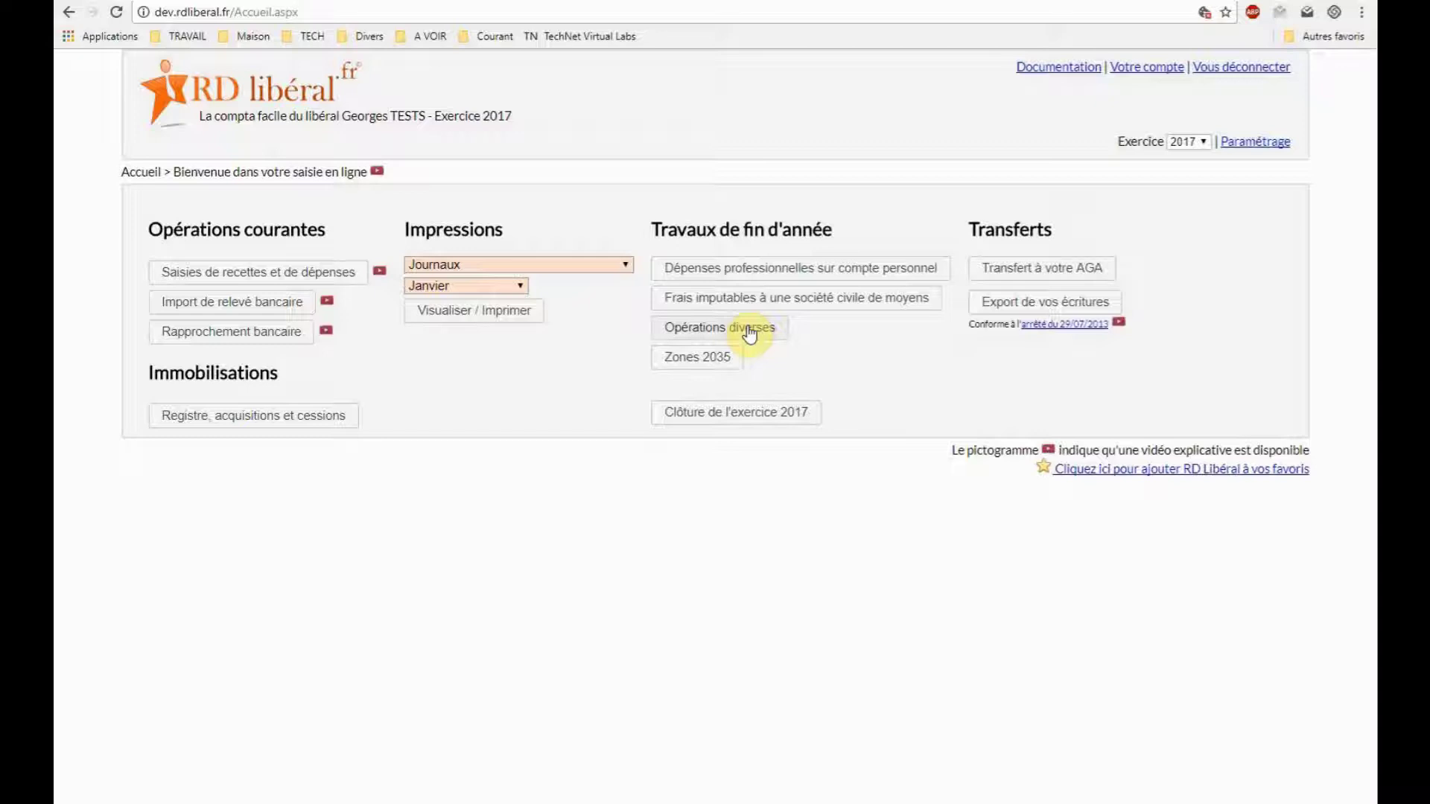
# Open the year-end Opérations diverses, dismiss the explanatory notice and look through the IK, Divers à déduire and Divers à réintégrer sections
pyautogui.click(750, 333)
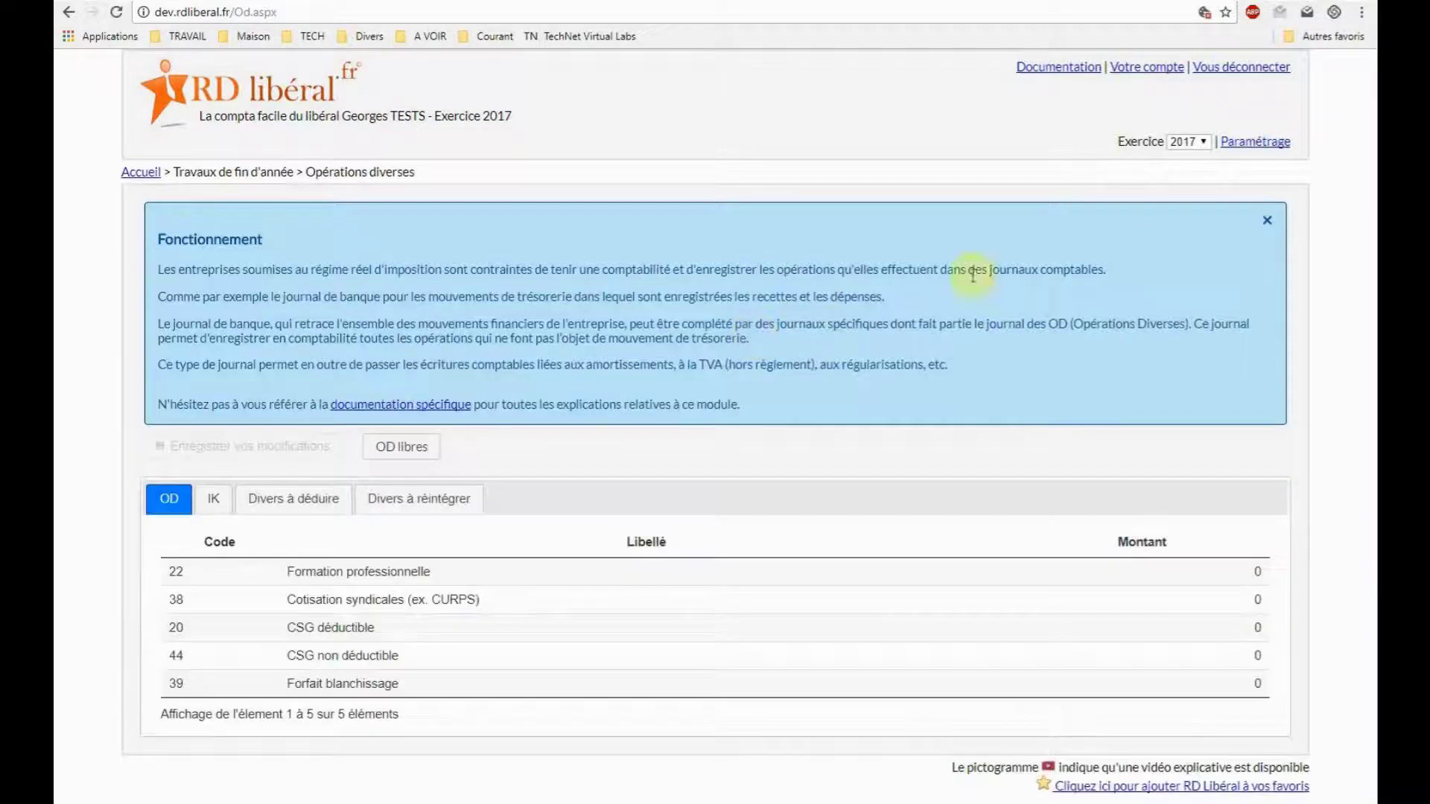
pyautogui.click(1265, 233)
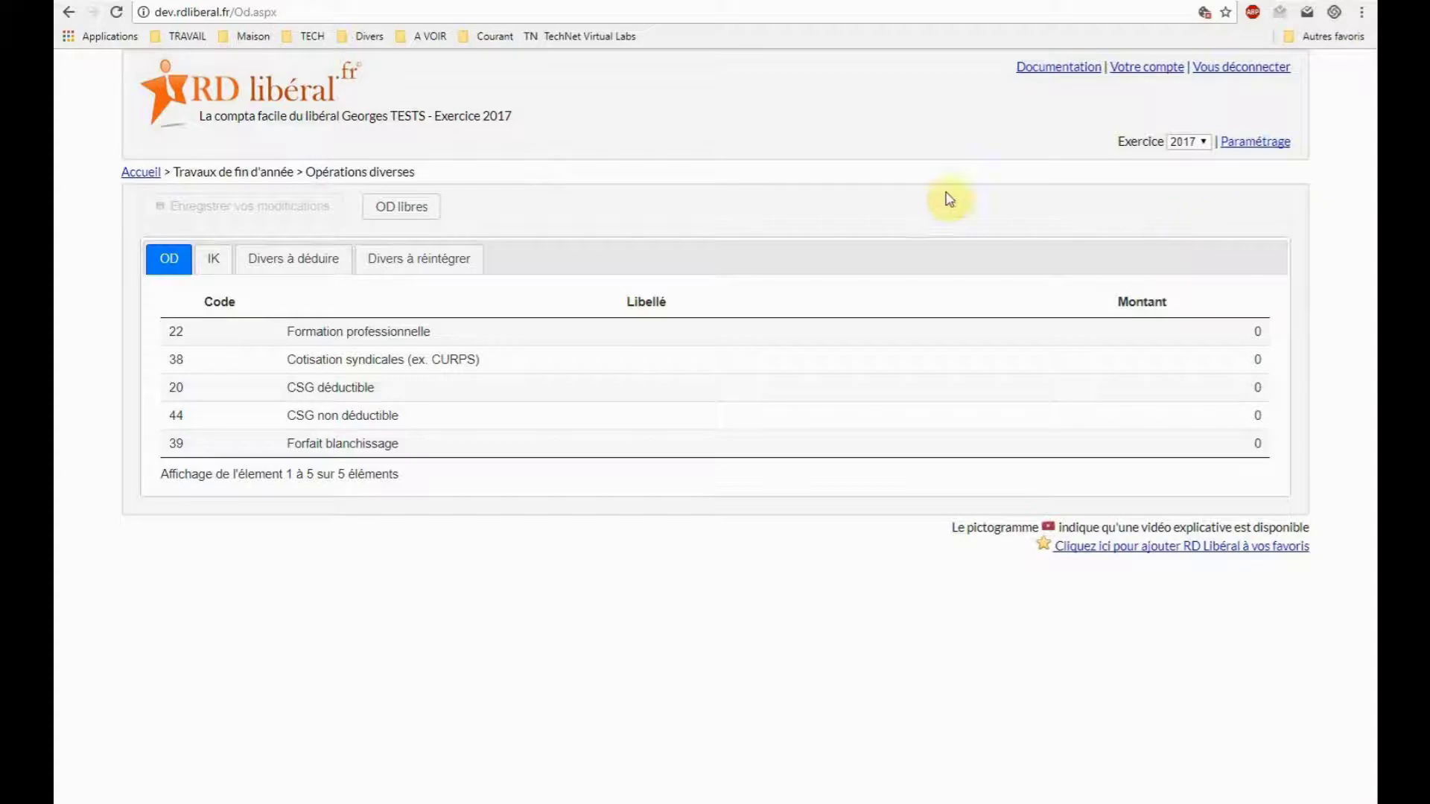
pyautogui.click(208, 265)
pyautogui.click(271, 265)
pyautogui.click(398, 257)
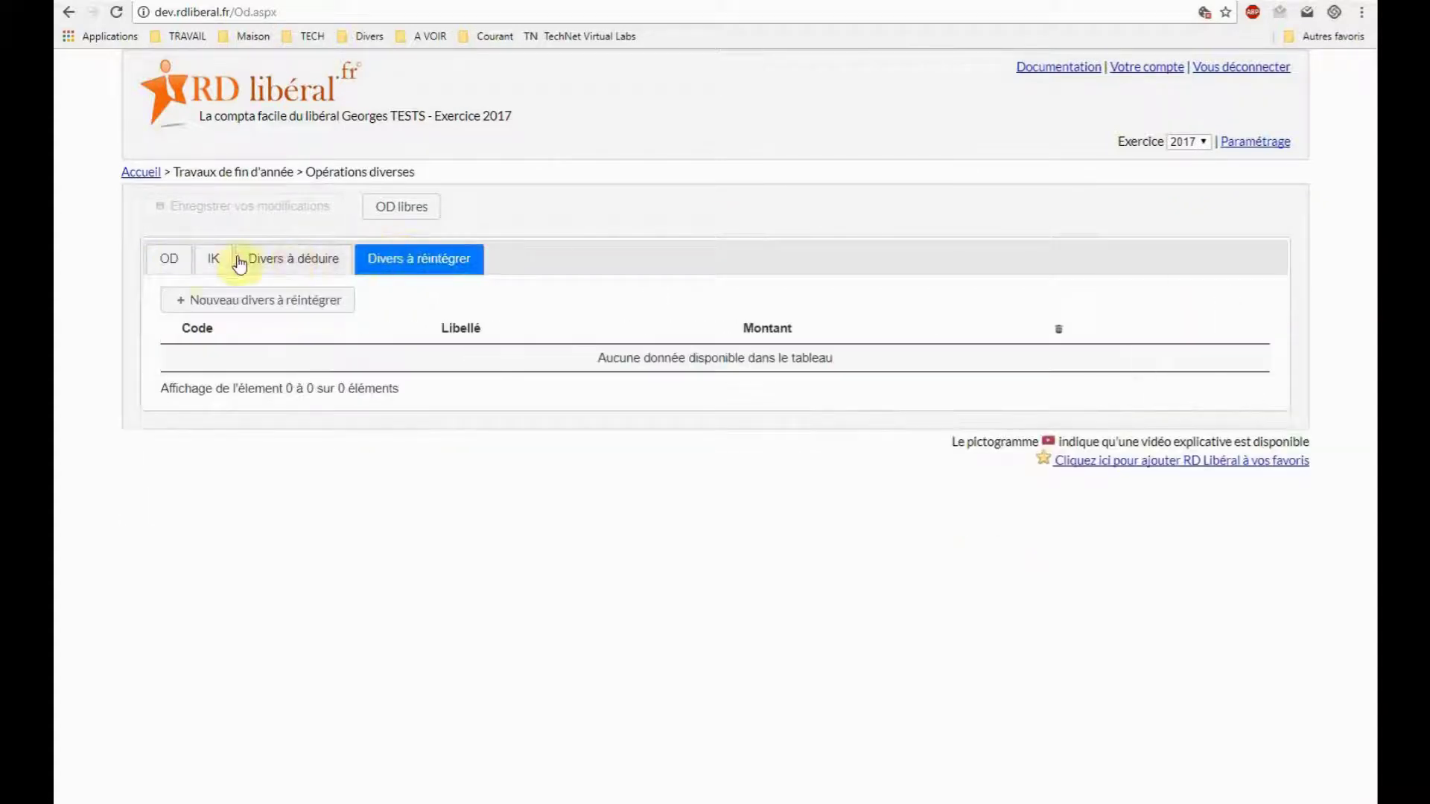
pyautogui.click(172, 262)
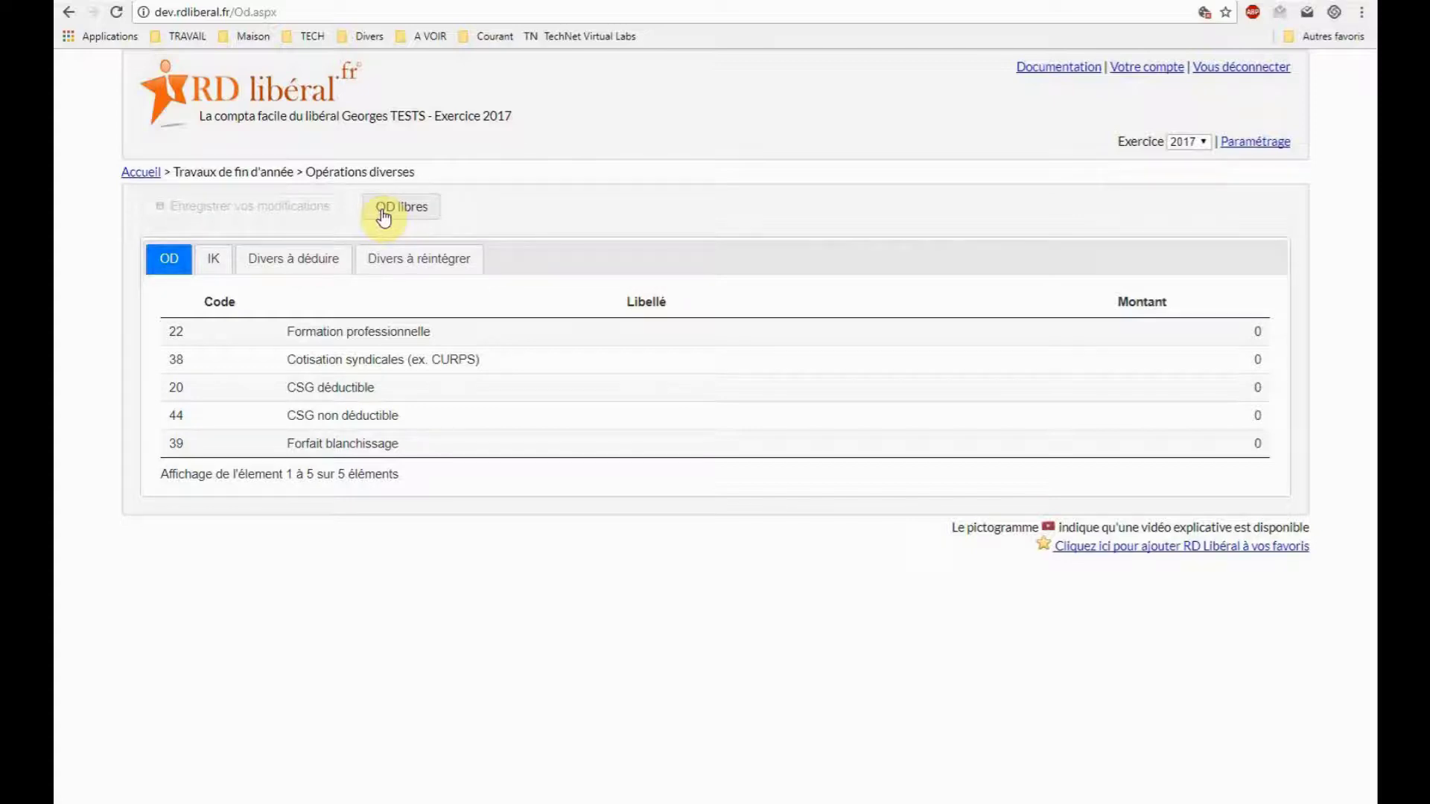
# Switch to the contributions statement and consult the 2016 deductible CSG, non-deductible CSG and CRDS amounts
pyautogui.hotkey('alt', 'Tab')
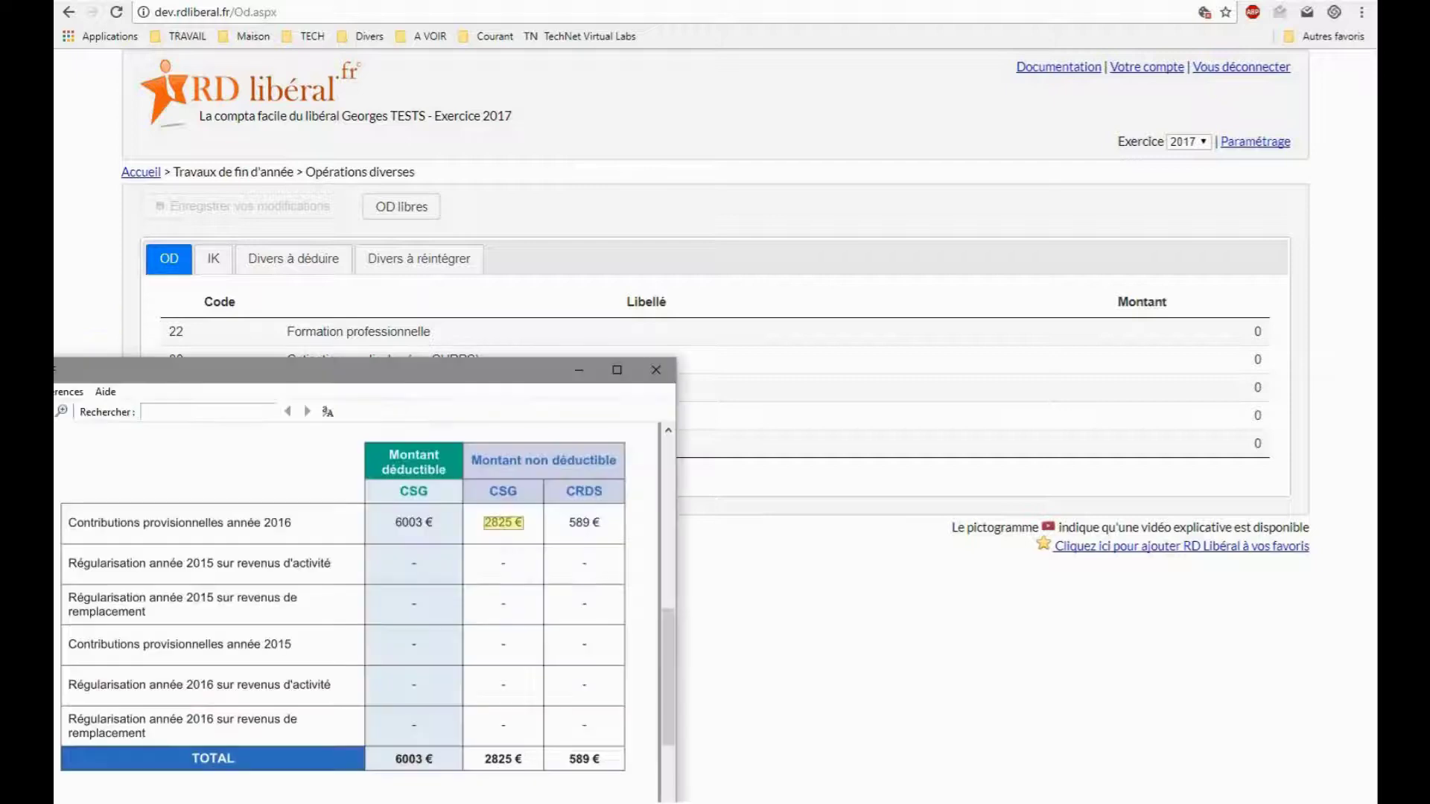
pyautogui.doubleClick(400, 522)
pyautogui.doubleClick(494, 521)
pyautogui.doubleClick(578, 522)
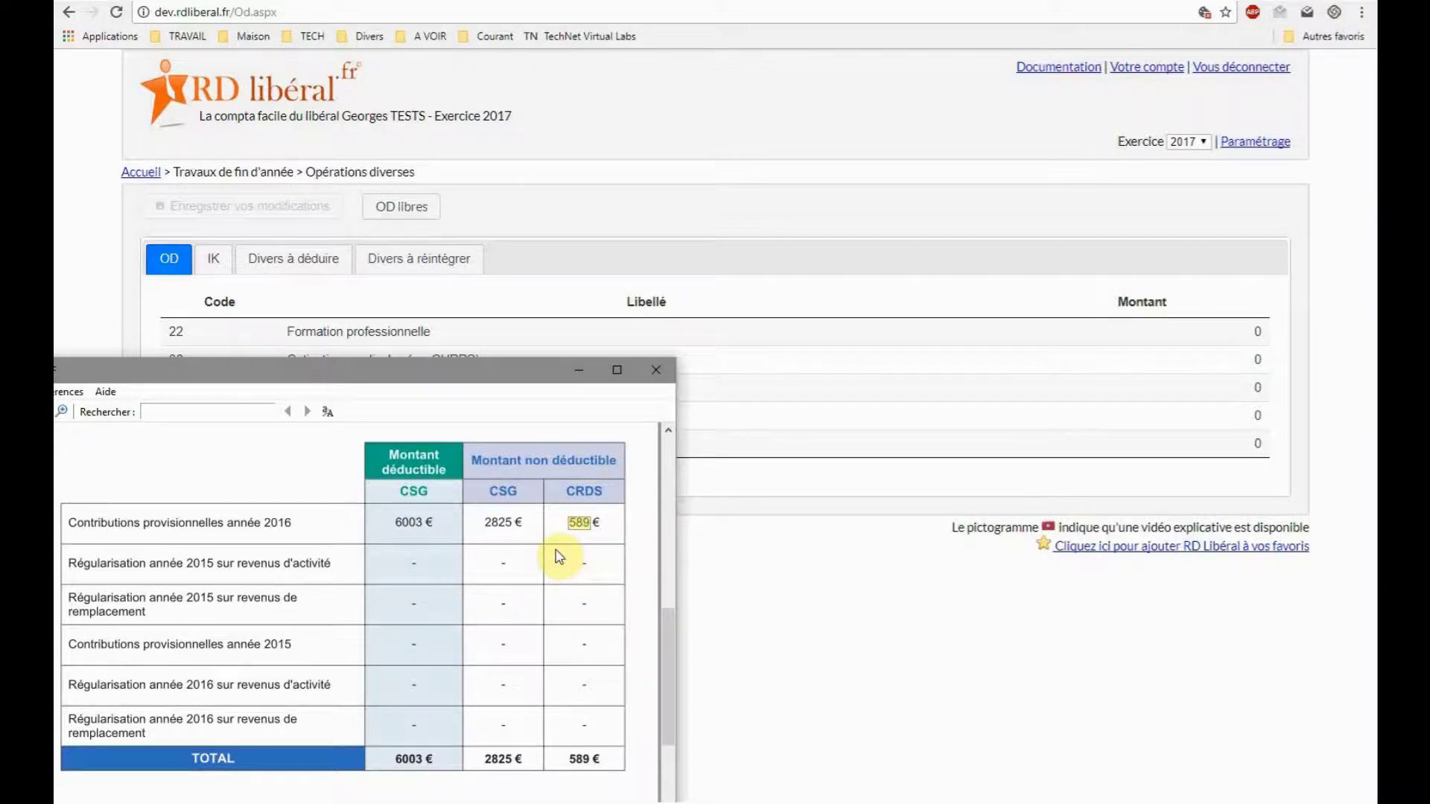
# Set the CSG déductible amount to 6003 and the CSG non déductible amount to 3414
pyautogui.click(1230, 388)
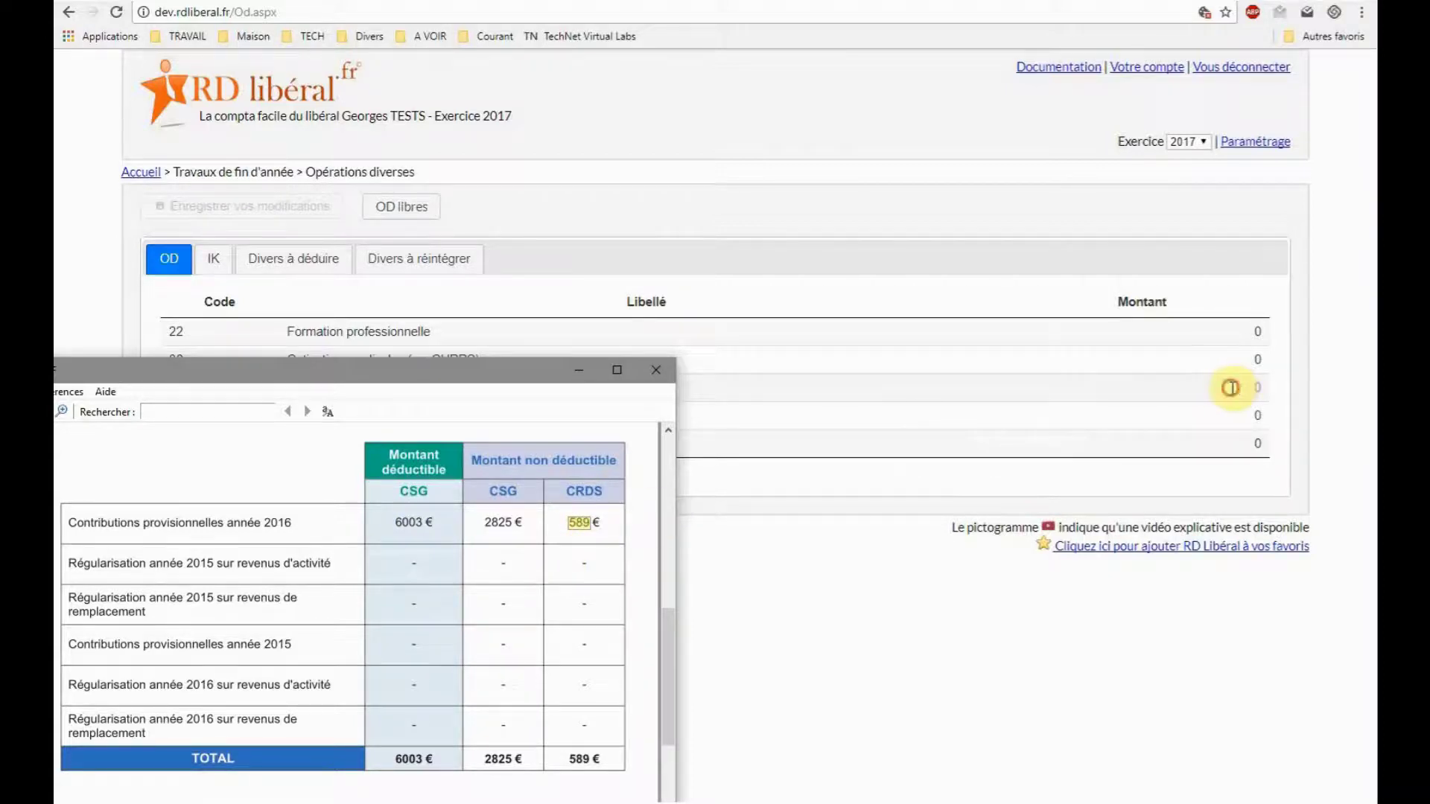
pyautogui.write('6003')
pyautogui.click(1216, 416)
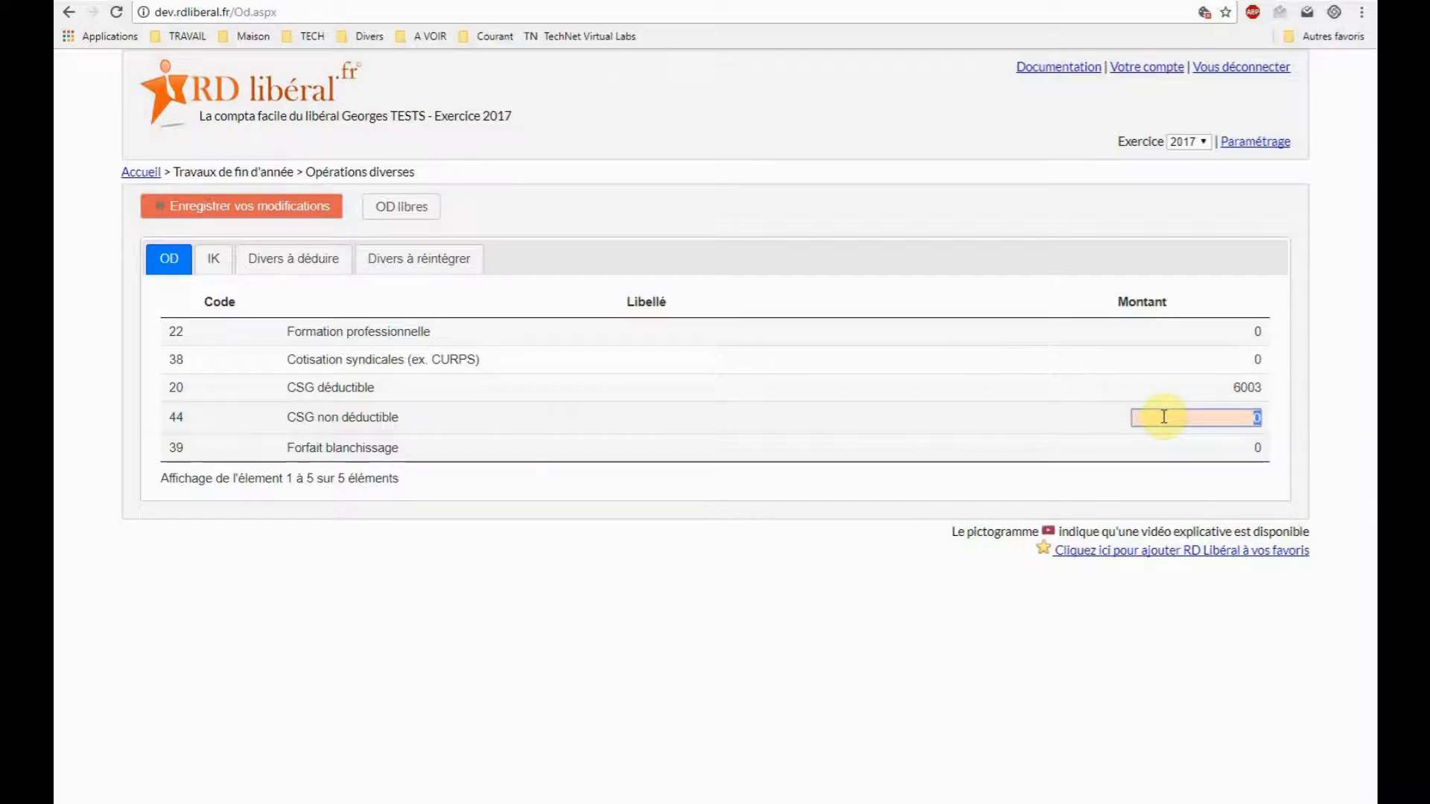
pyautogui.write('3414')
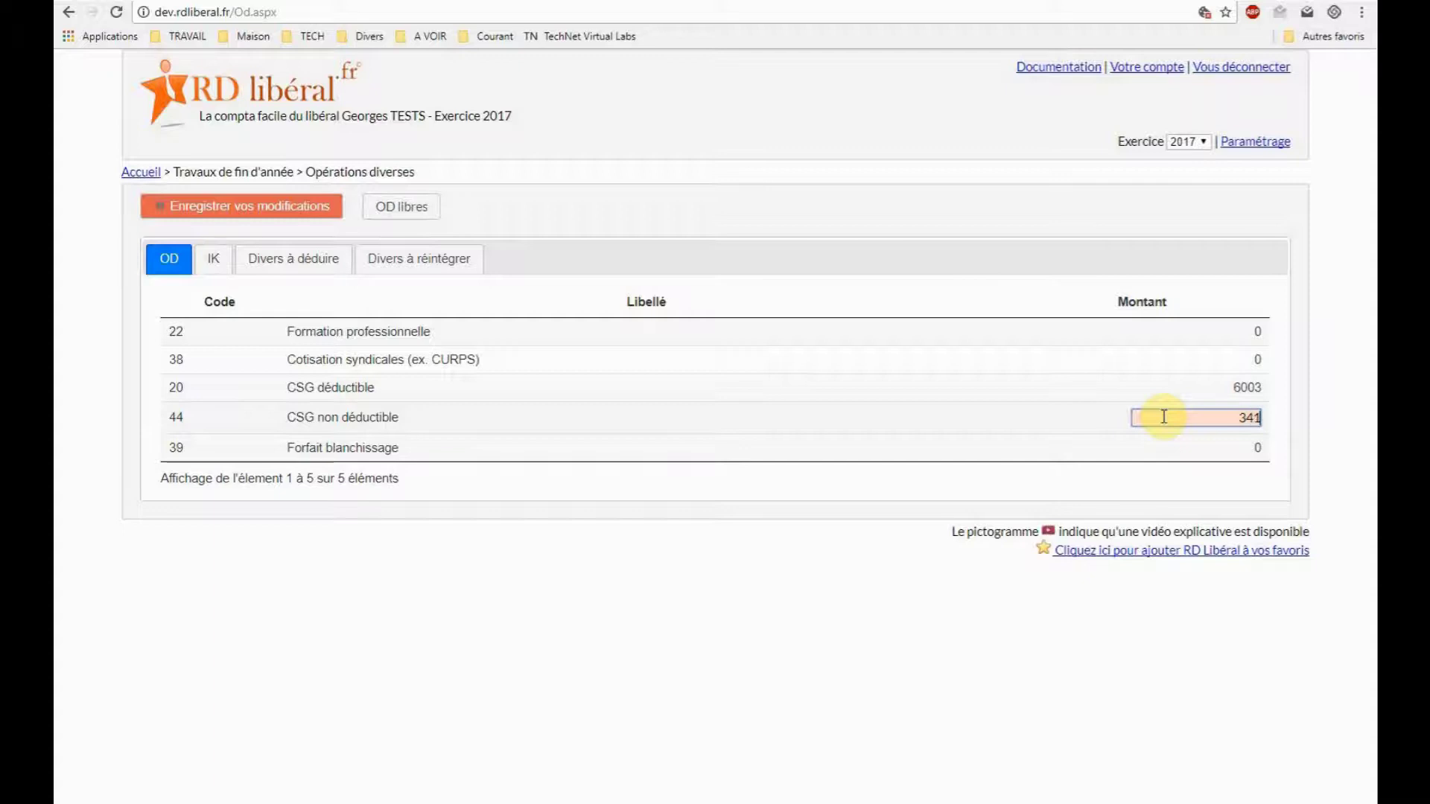
pyautogui.click(832, 591)
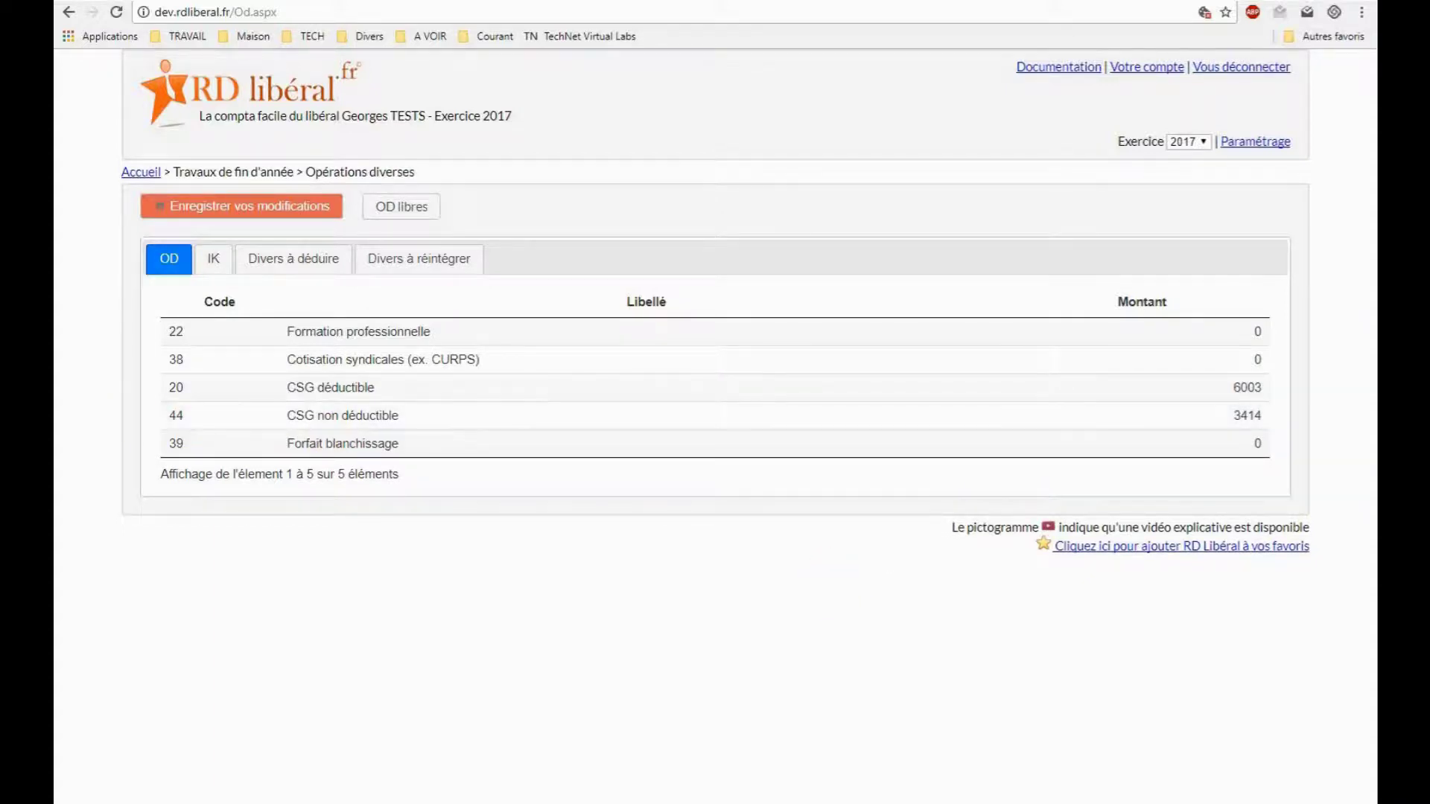
# Close the contributions statement and set the Forfait blanchissage amount to 150
pyautogui.click(37, 398)
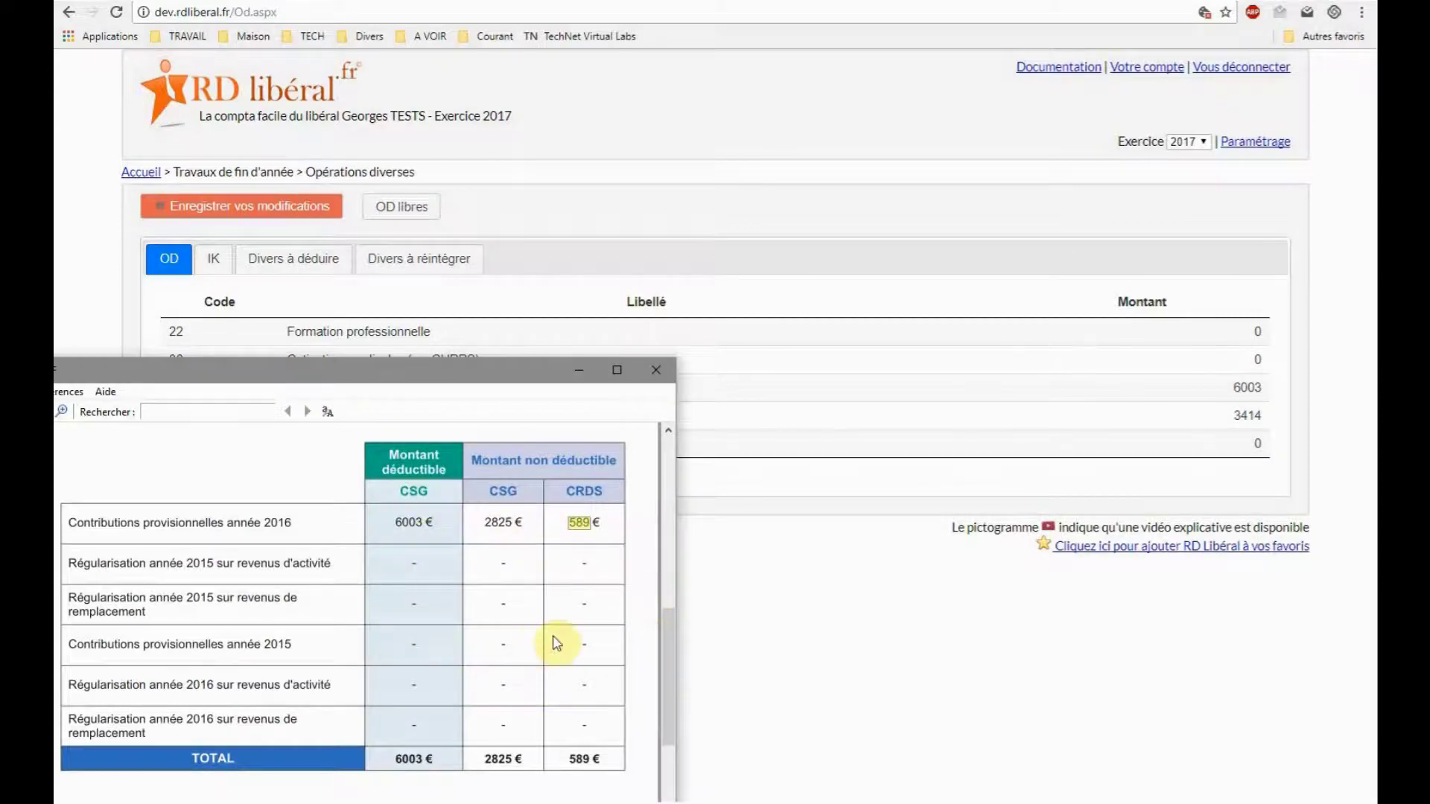
pyautogui.click(654, 370)
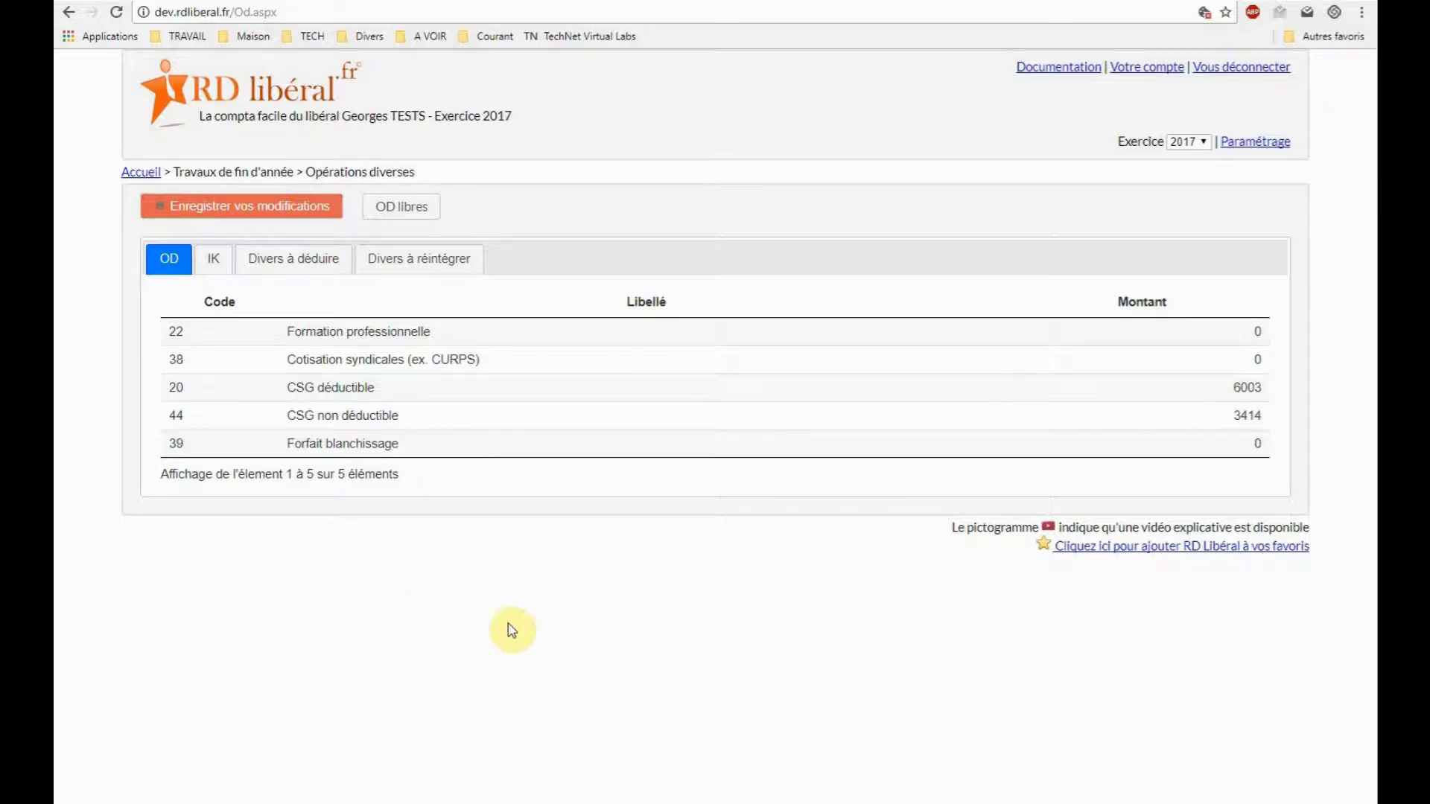
pyautogui.click(1245, 444)
pyautogui.write('15')
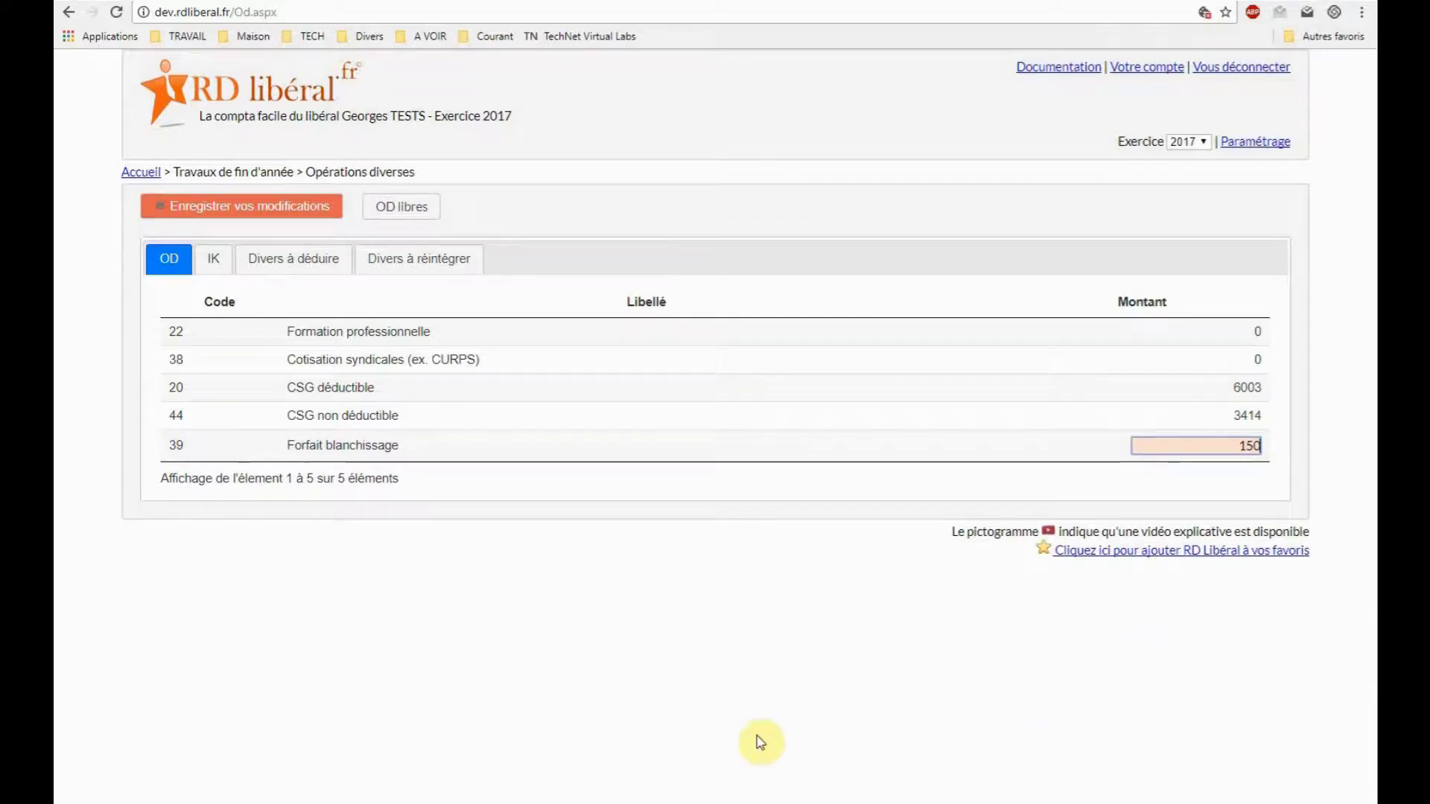
pyautogui.write('0')
pyautogui.press('Return')
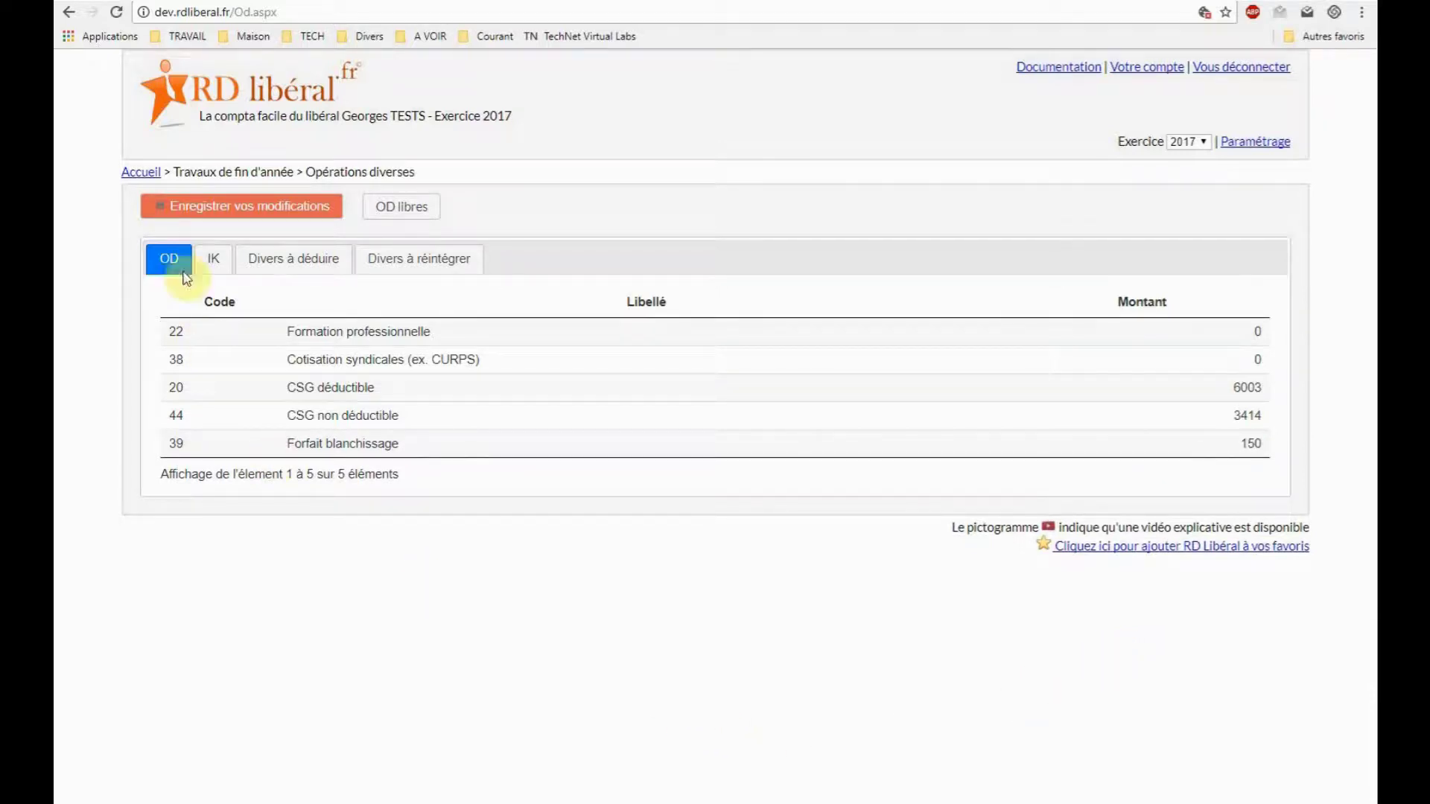
# Create a new mileage allowance (IK) entry for the model Peugeot Expert with a fiscal power of 6
pyautogui.click(214, 258)
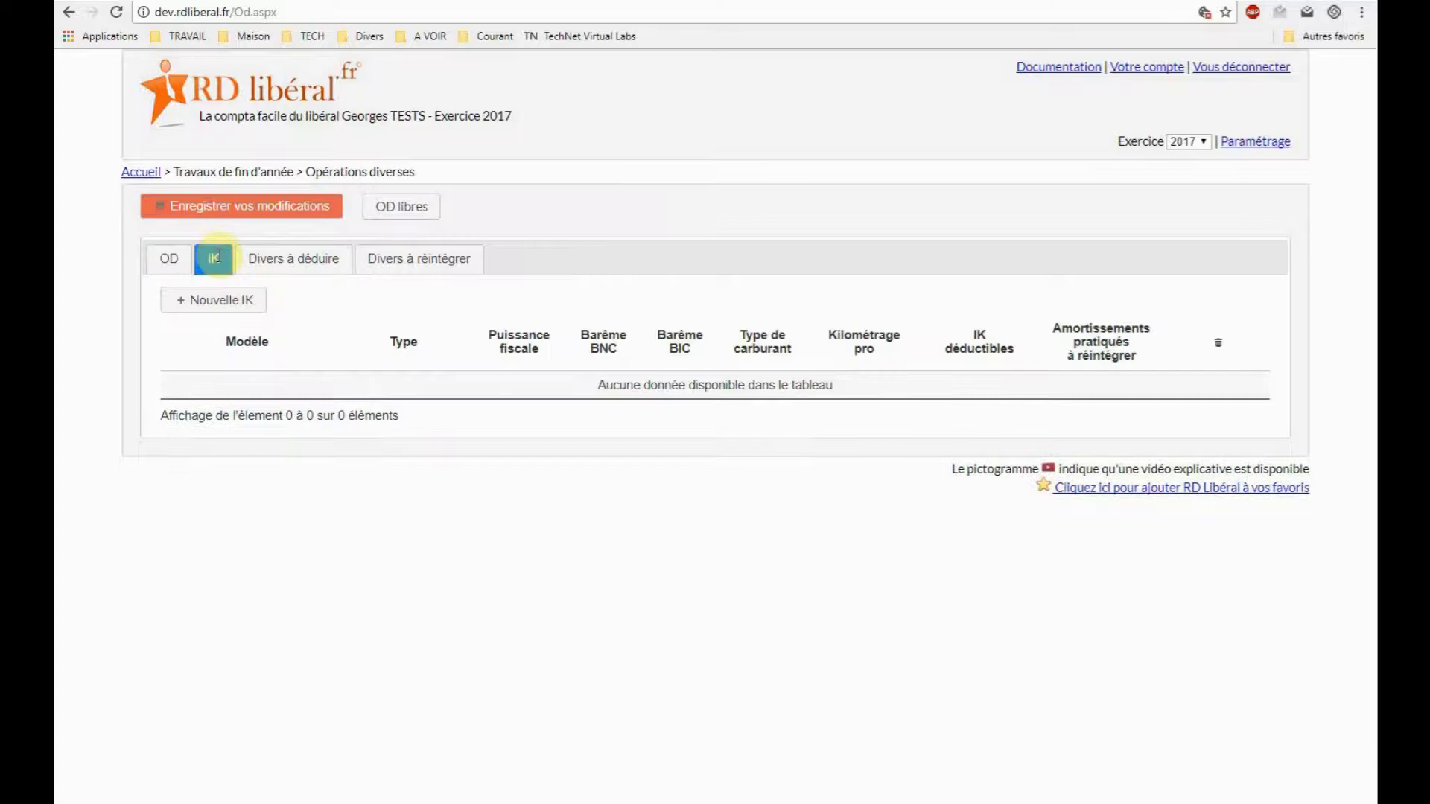
pyautogui.click(222, 300)
pyautogui.moveTo(803, 315); pyautogui.dragTo(619, 320)
pyautogui.write('Peugeot Expert')
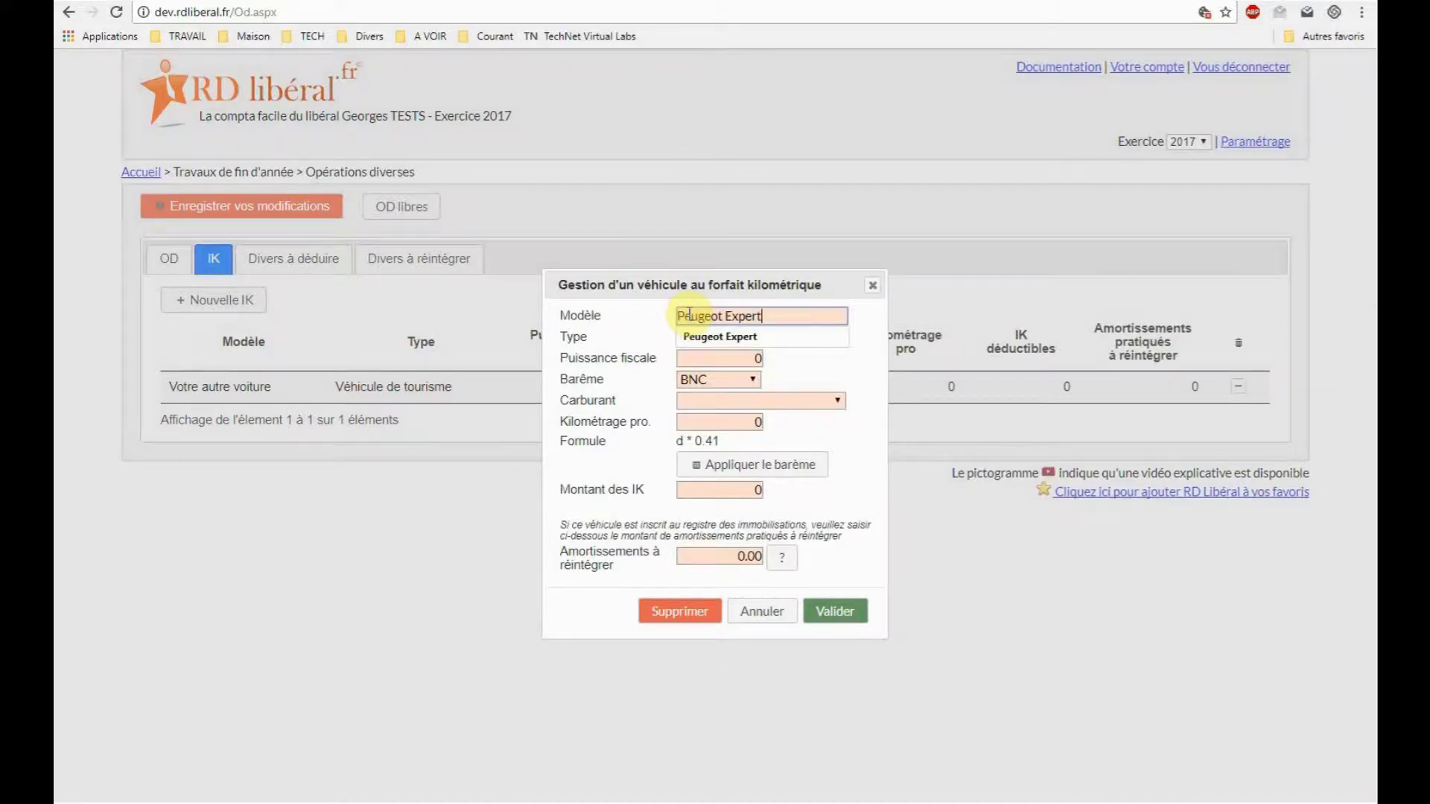
pyautogui.click(812, 356)
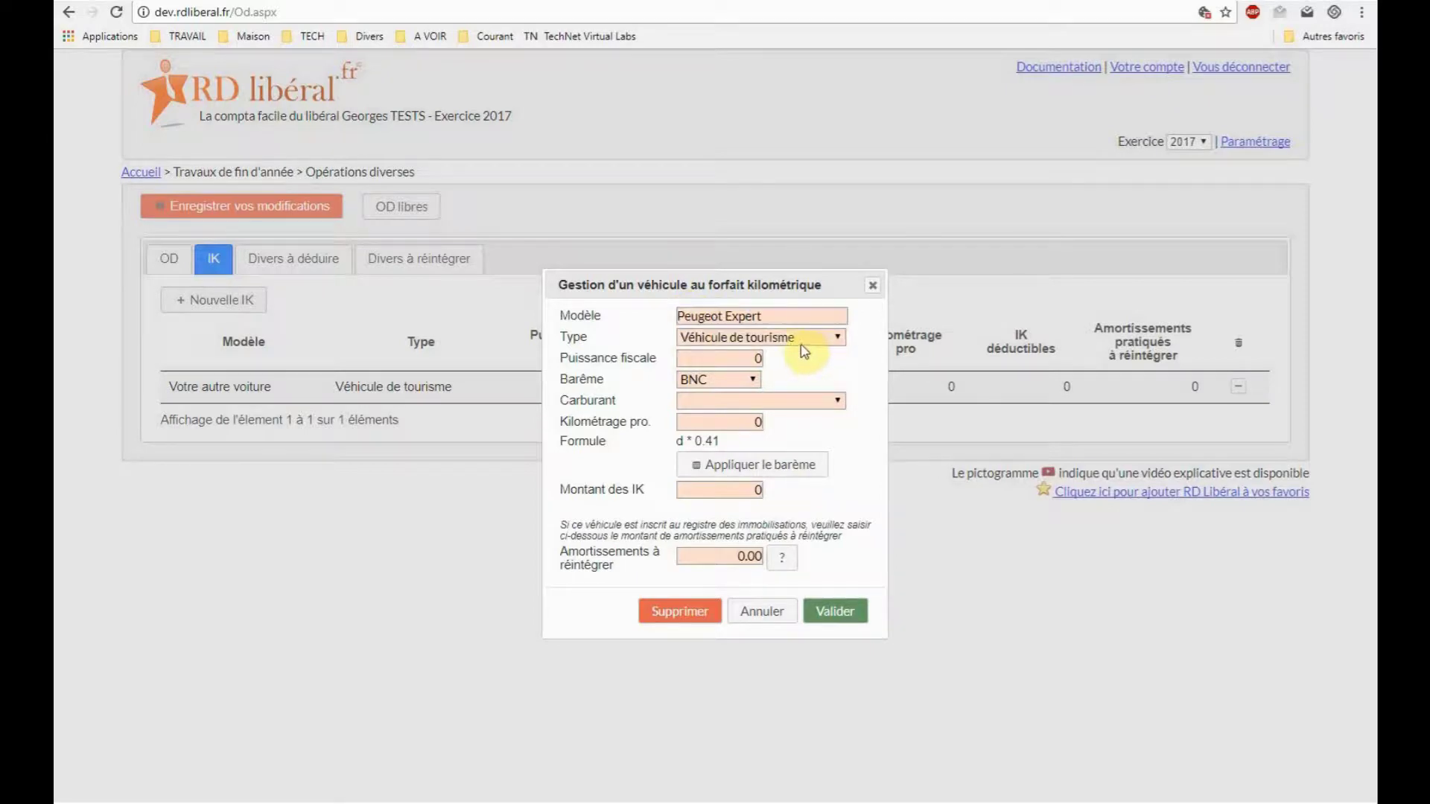
pyautogui.click(753, 358)
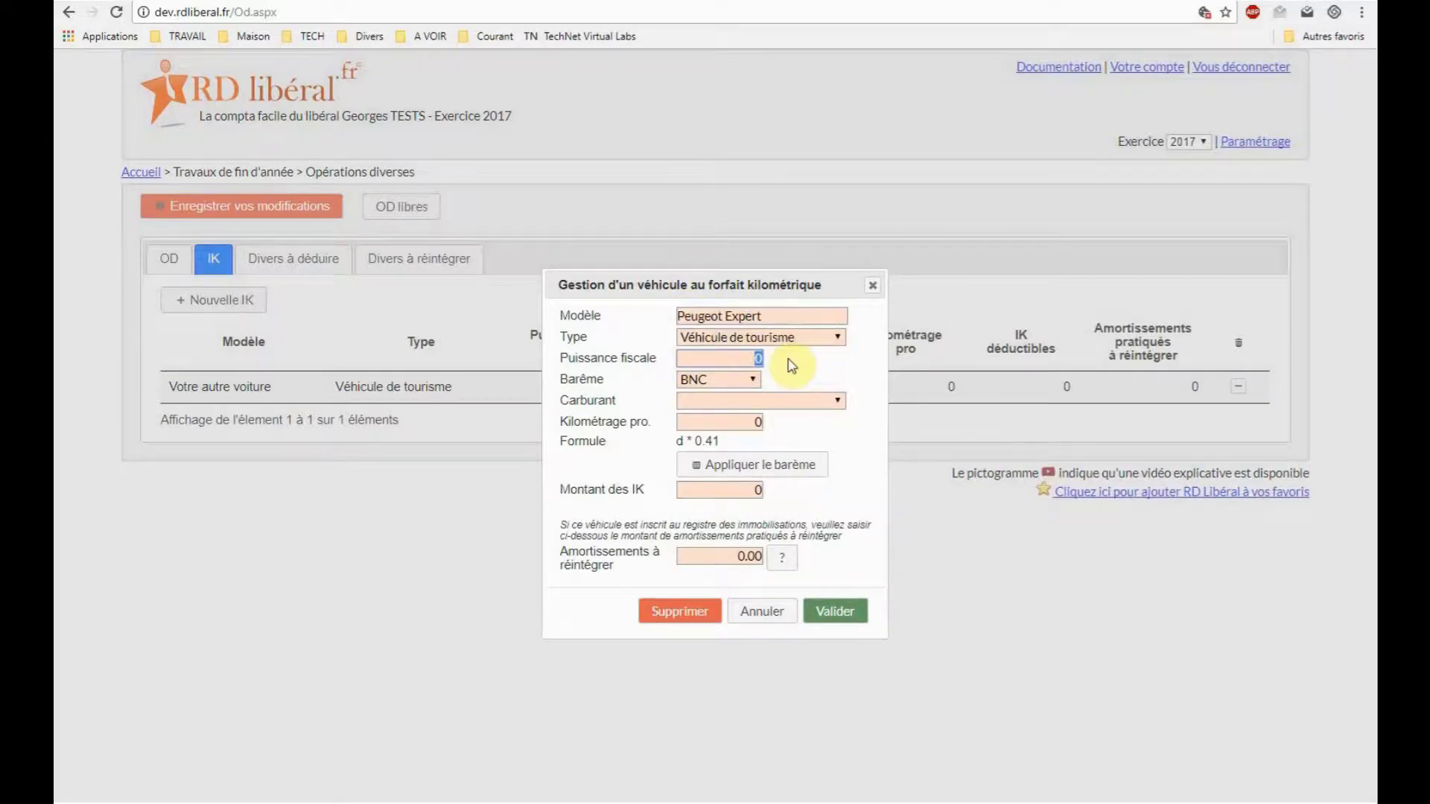
pyautogui.write('6')
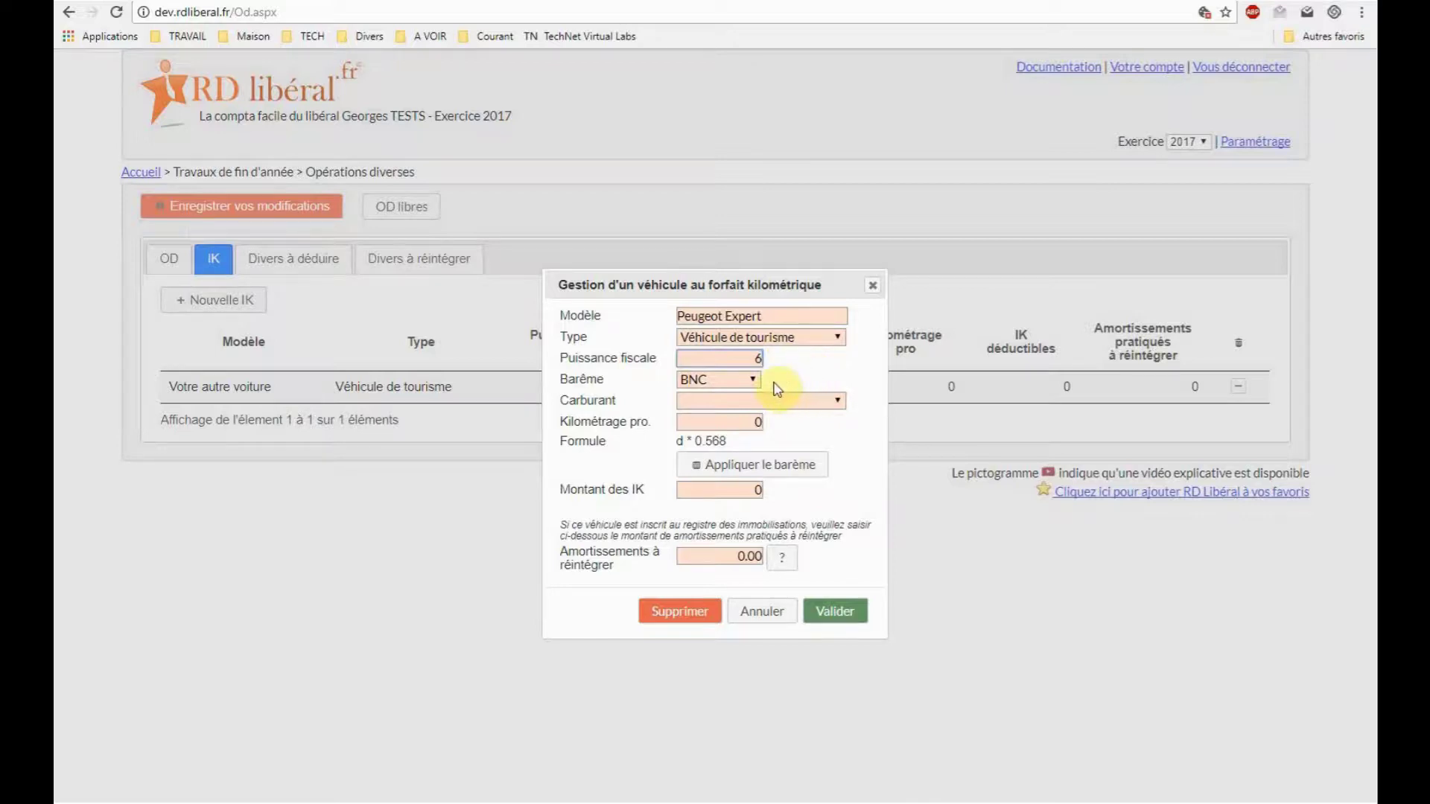
# Set the vehicle's professional mileage to 12563 and calculate its allowance by applying the mileage scale
pyautogui.click(744, 423)
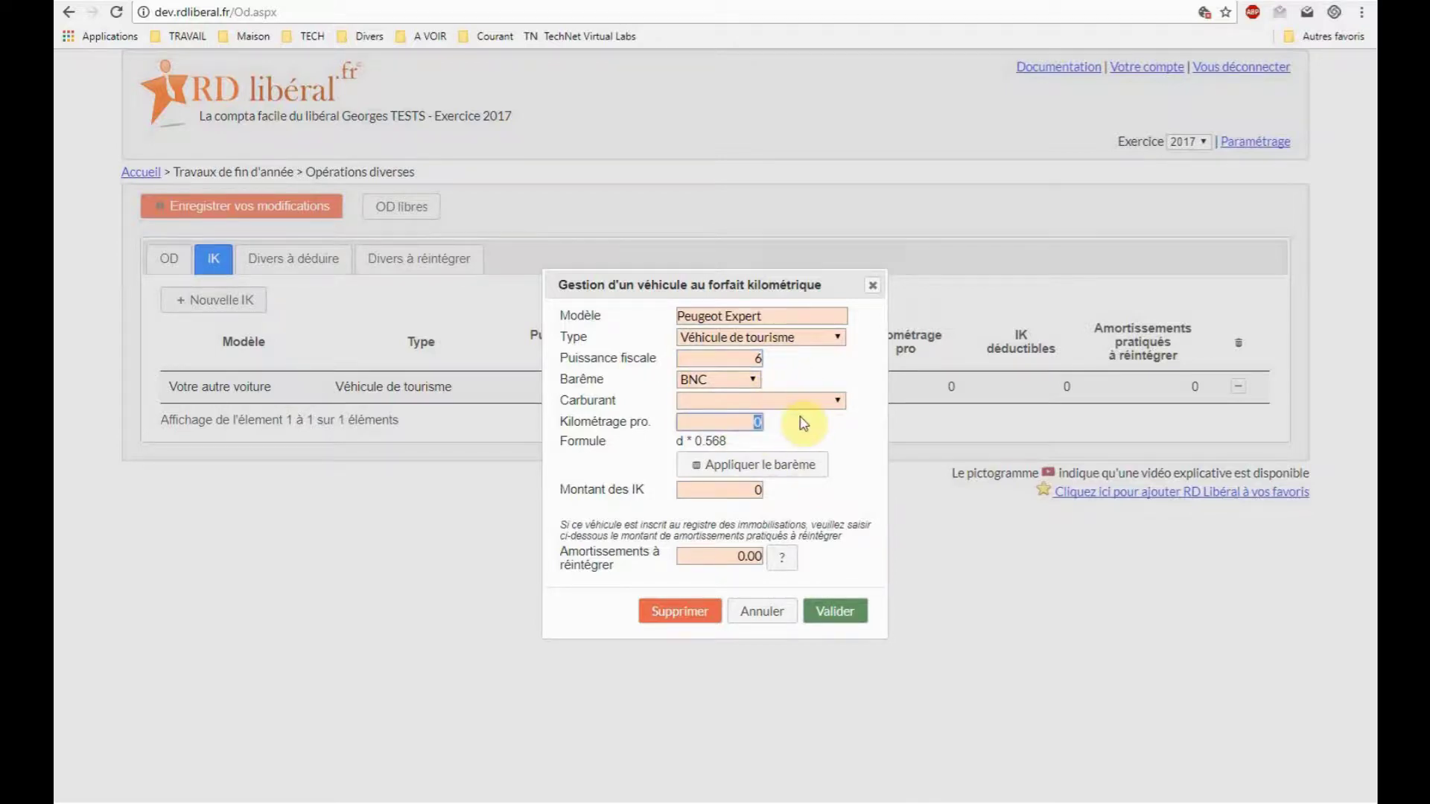
pyautogui.write('12563')
pyautogui.click(768, 473)
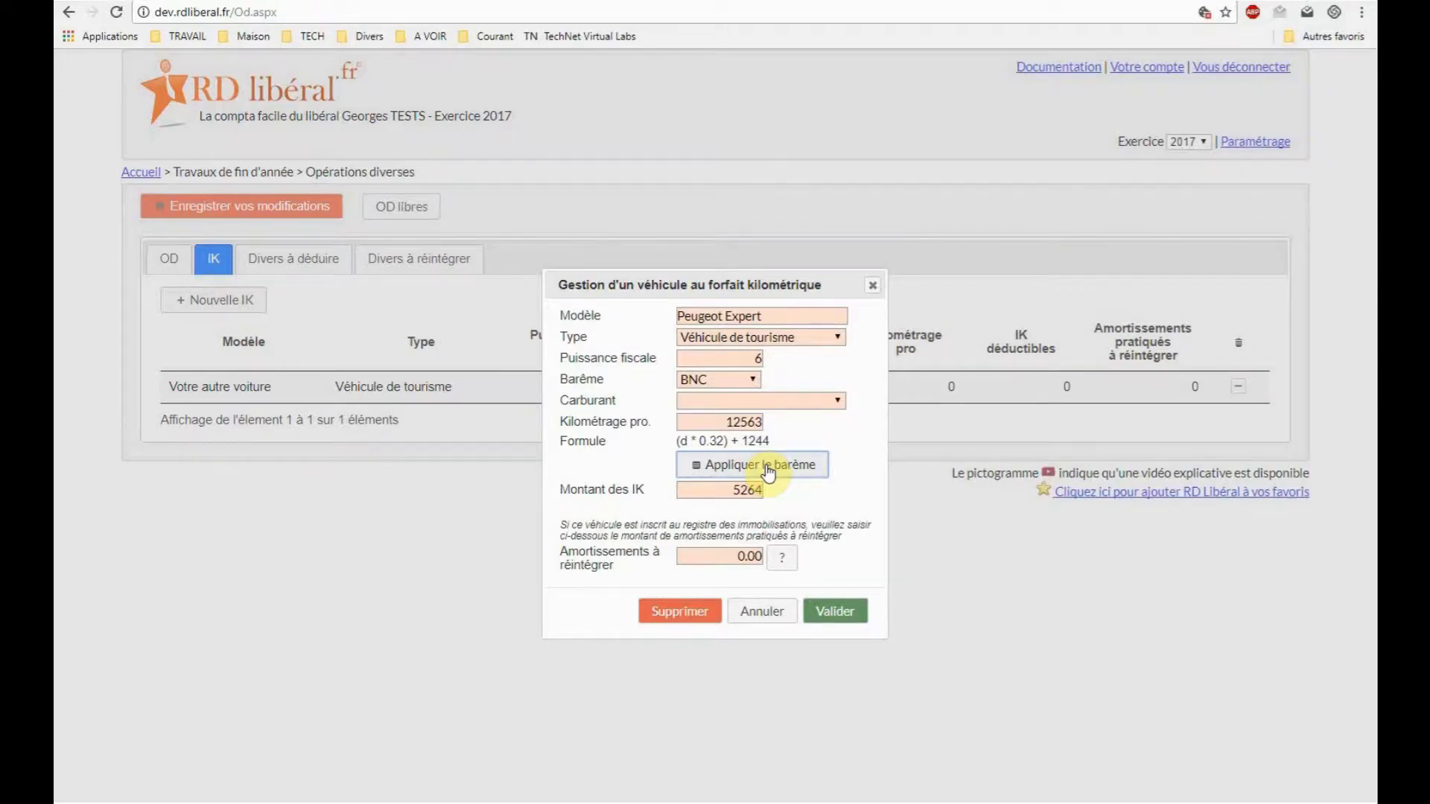
# Look up the planned depreciation of the recorded vehicles and try 6750 as the Amortissements à réintégrer
pyautogui.click(784, 565)
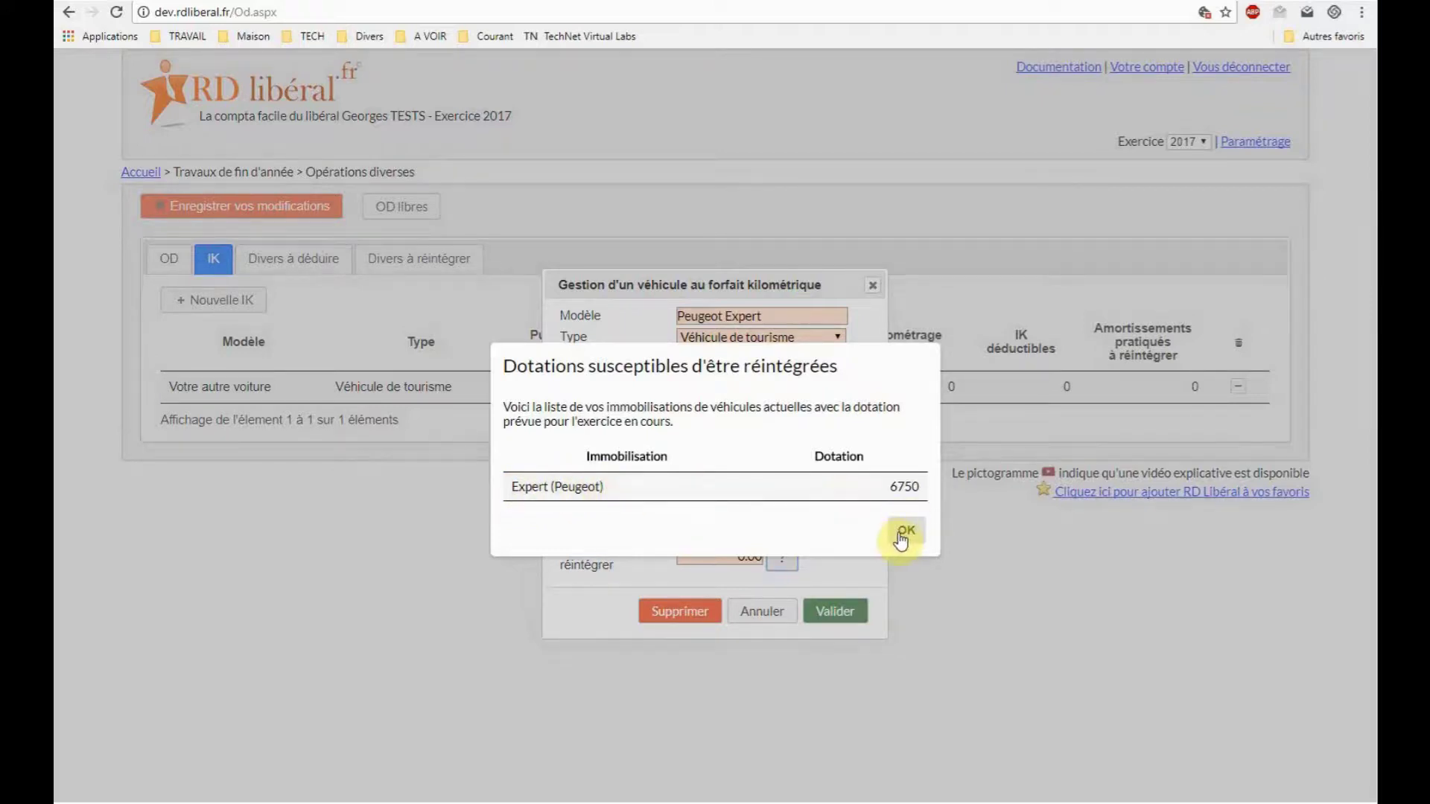
pyautogui.click(903, 539)
pyautogui.moveTo(729, 555); pyautogui.dragTo(777, 553)
pyautogui.write('6750')
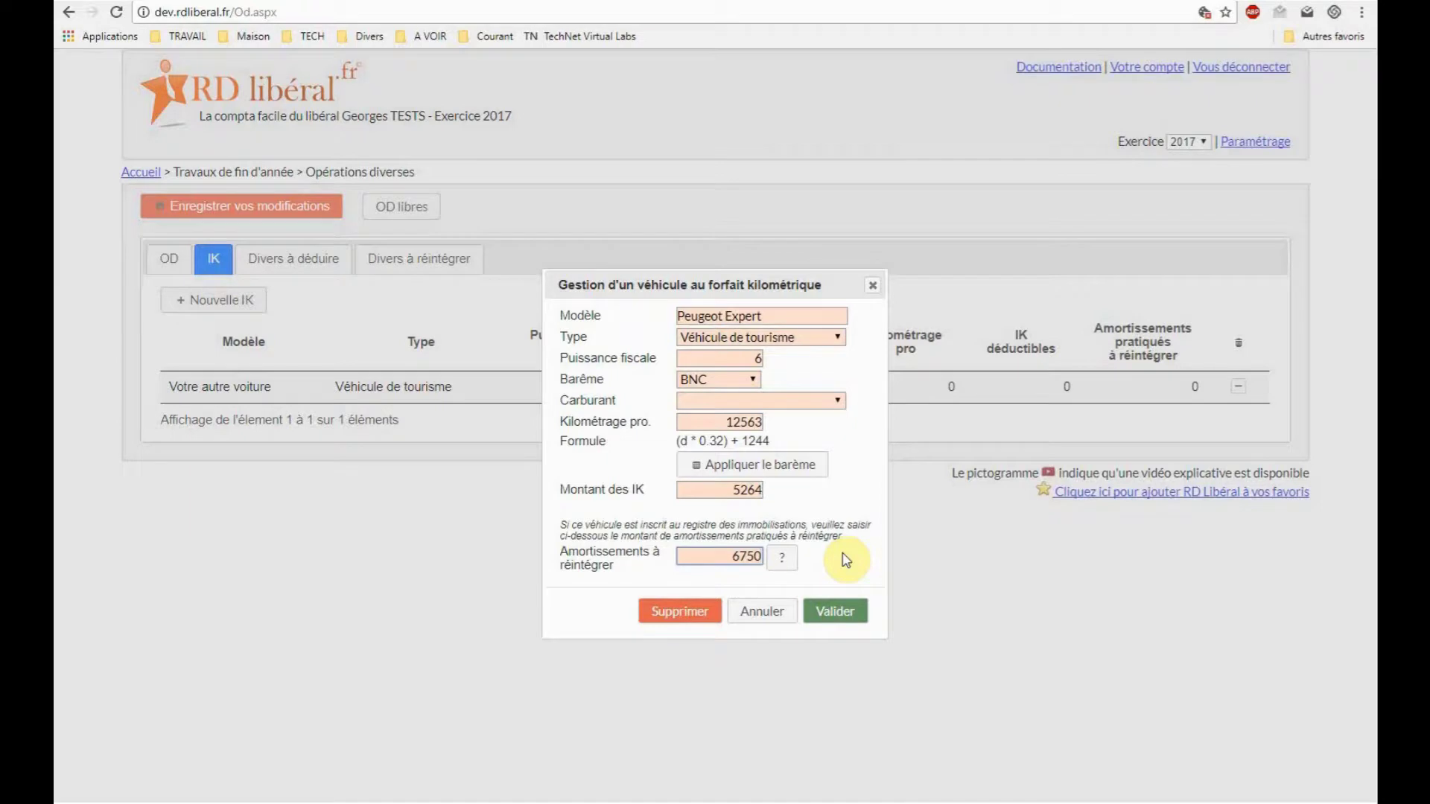
# Set the Amortissements à réintégrer to 0 and validate the vehicle's mileage allowance entry
pyautogui.doubleClick(764, 558)
pyautogui.write('0')
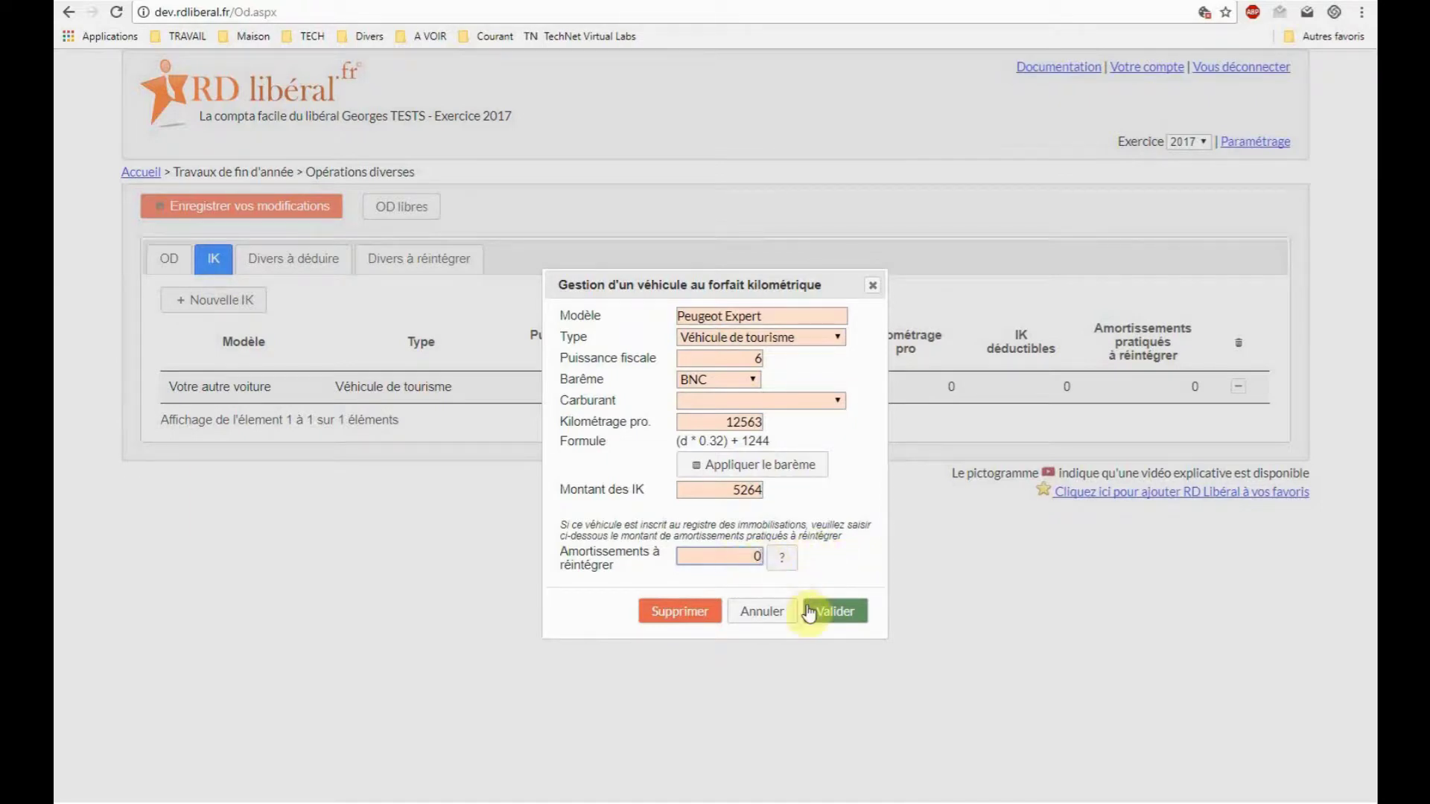
pyautogui.click(844, 615)
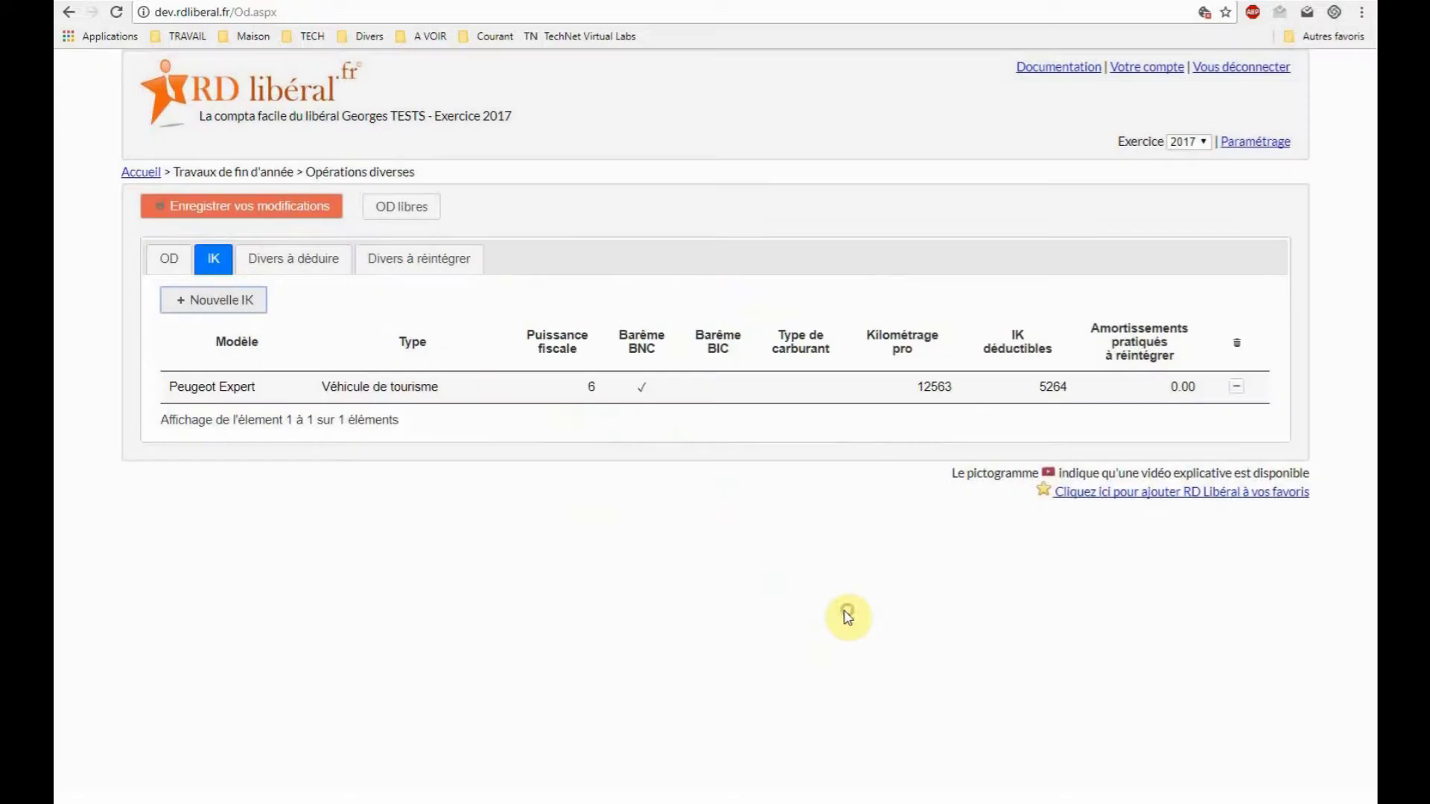
# Add a new entry under Divers à déduire with an amount of 150
pyautogui.click(295, 262)
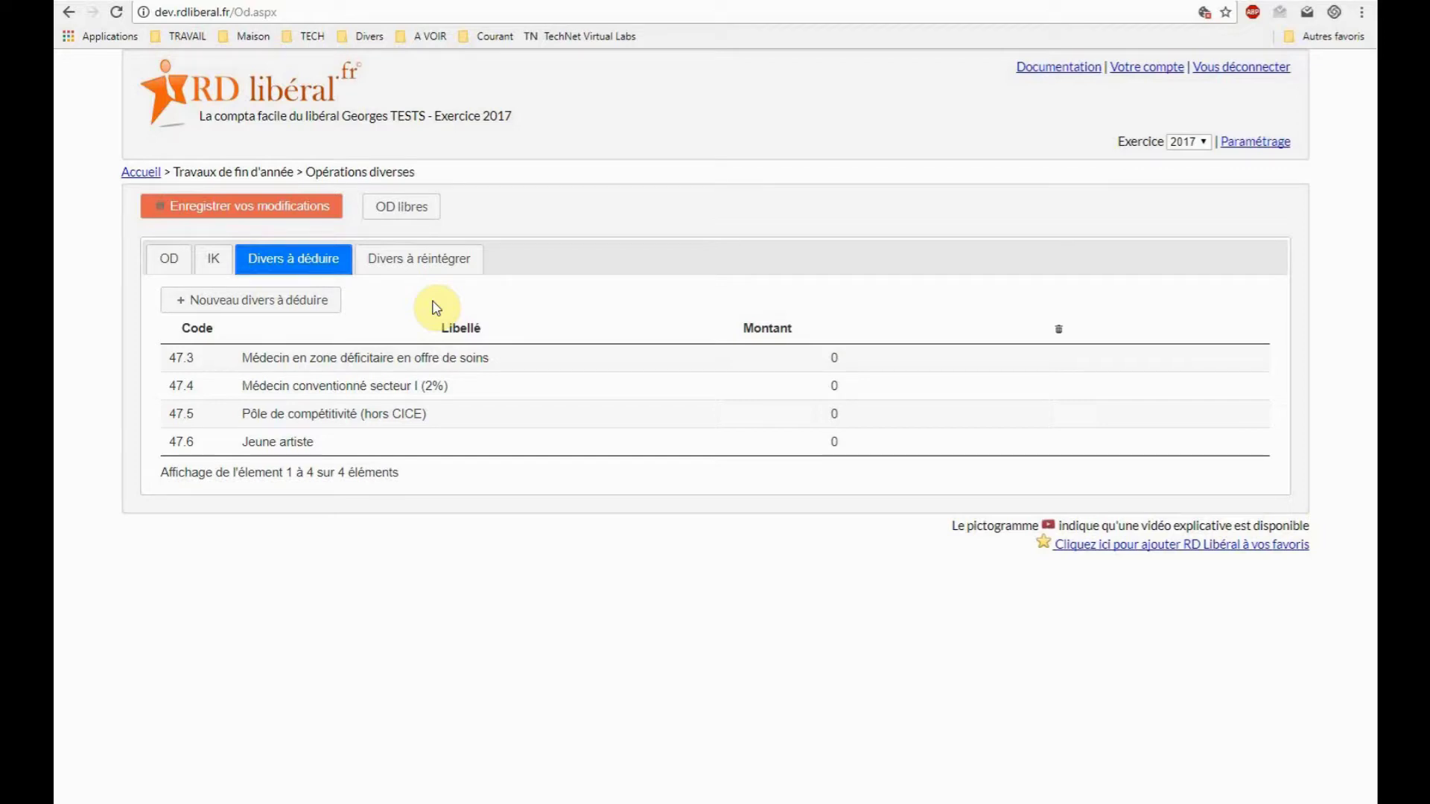
pyautogui.click(295, 302)
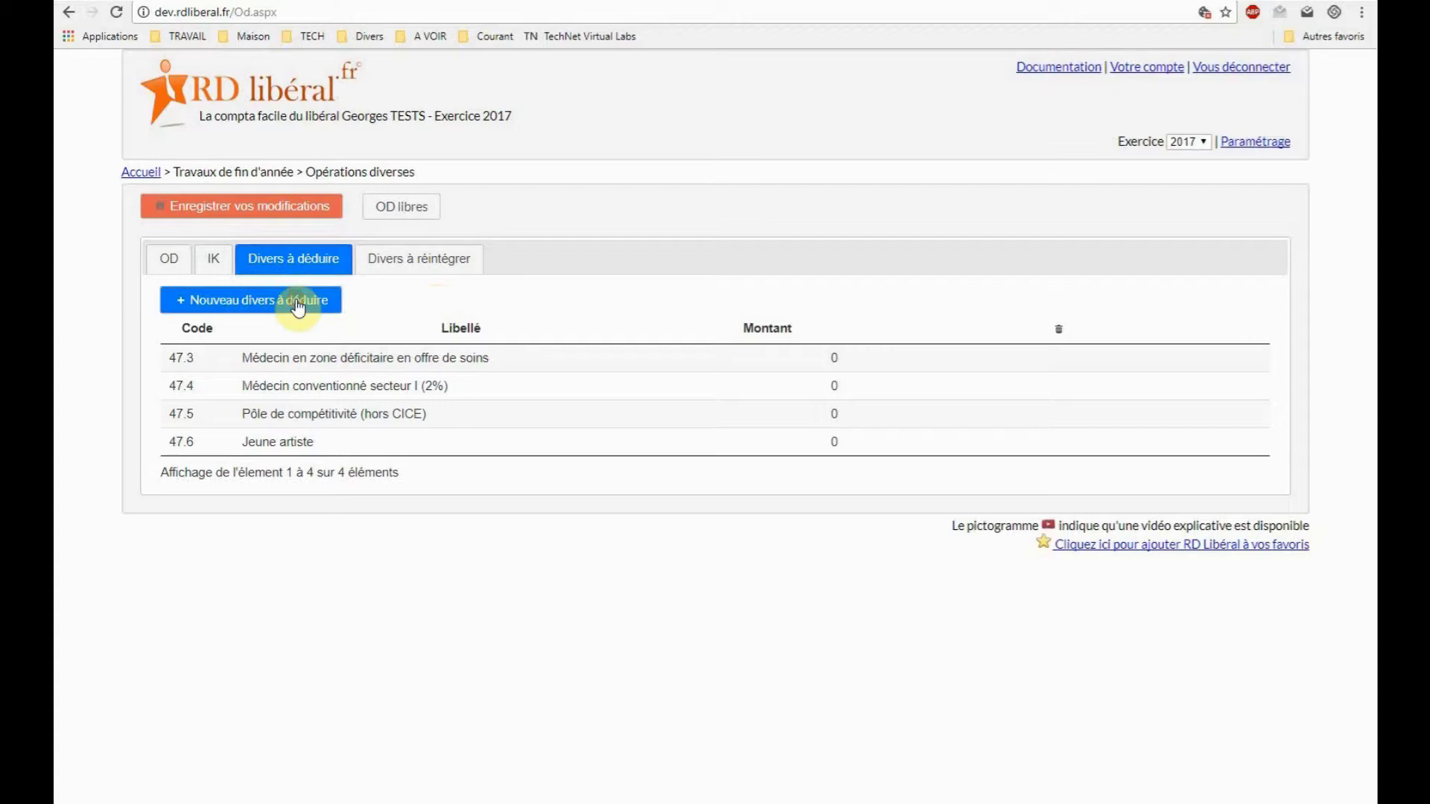
pyautogui.click(832, 471)
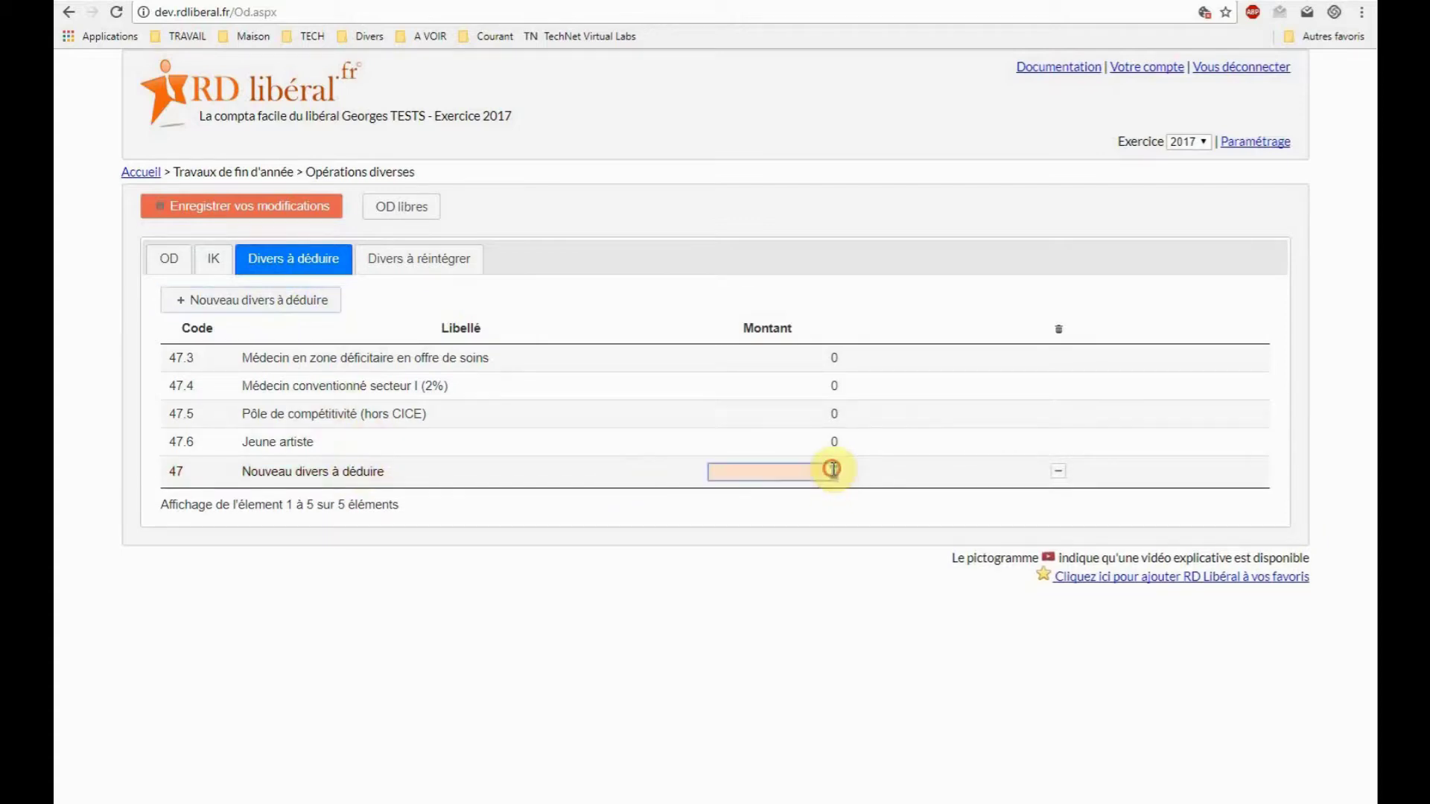
pyautogui.write('150')
pyautogui.click(798, 606)
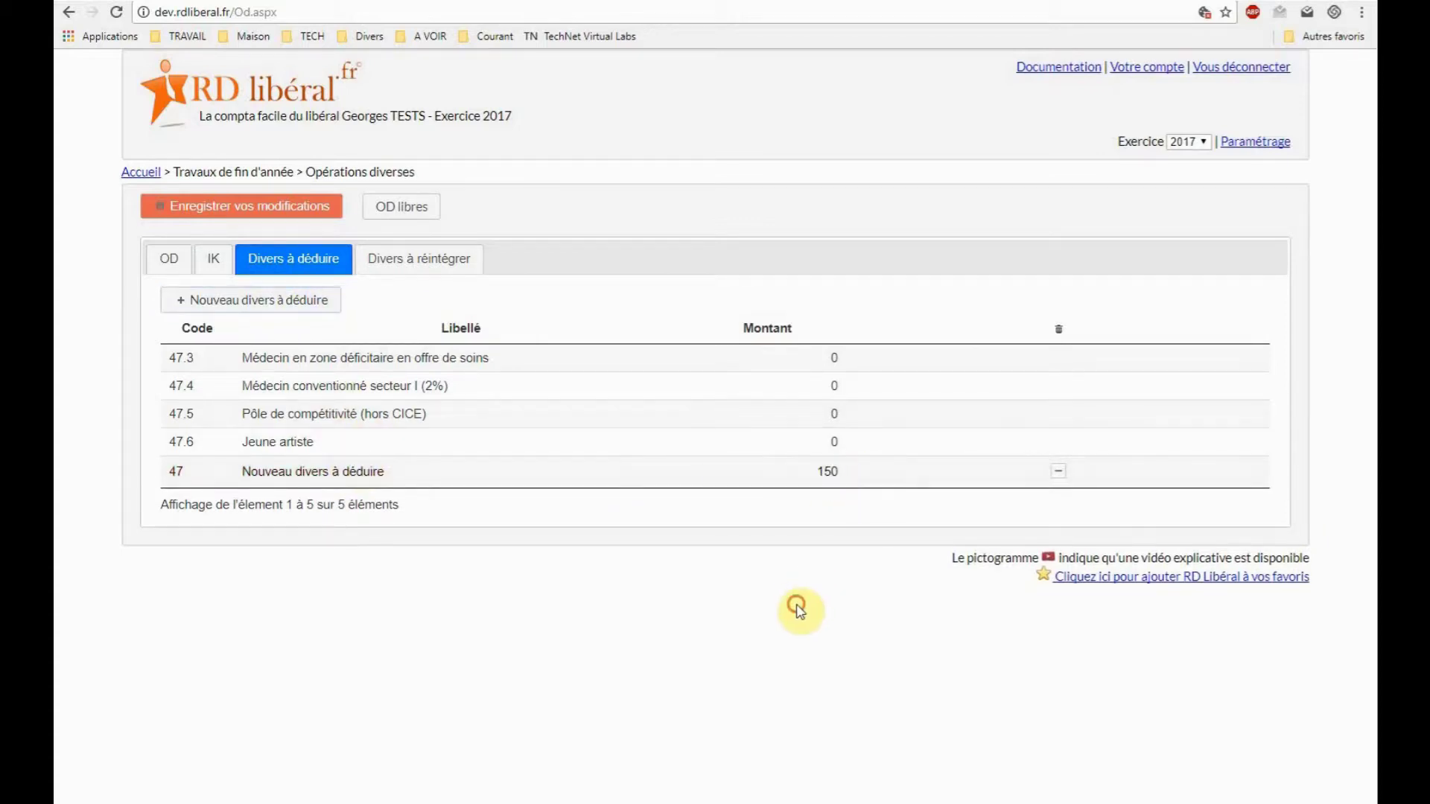
# Add a new entry under Divers à réintégrer labelled Madelin with an amount of 520
pyautogui.click(422, 268)
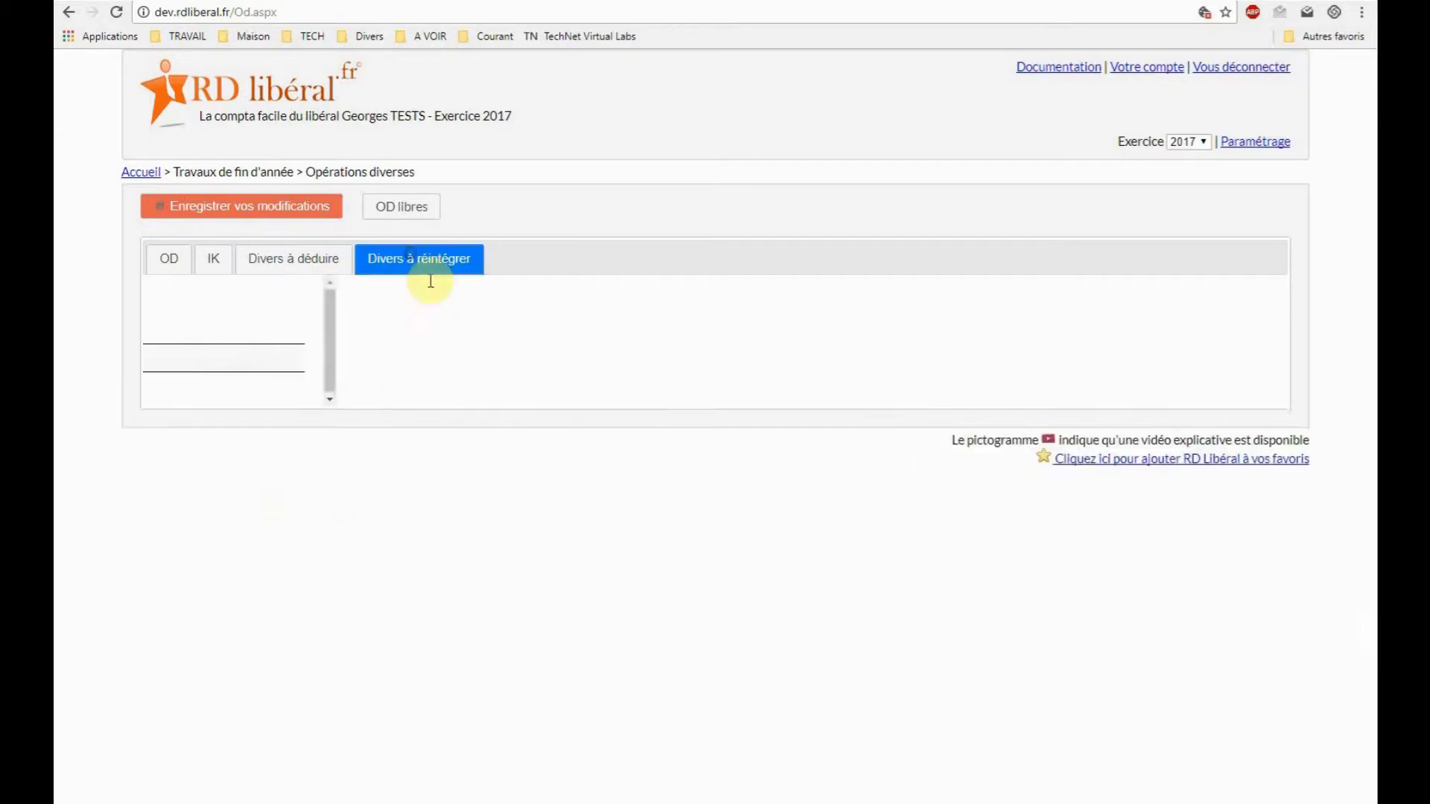
pyautogui.click(320, 307)
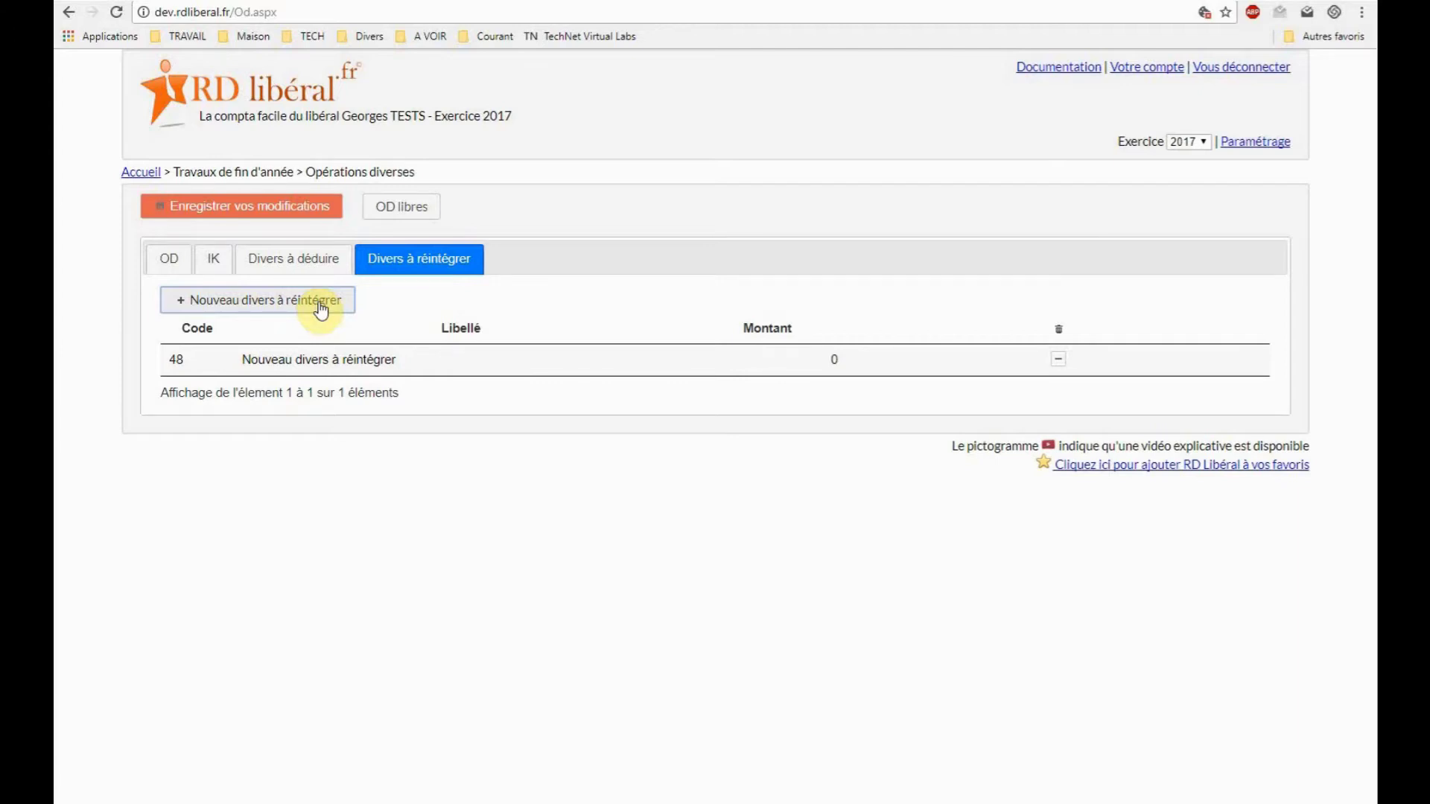
pyautogui.click(371, 361)
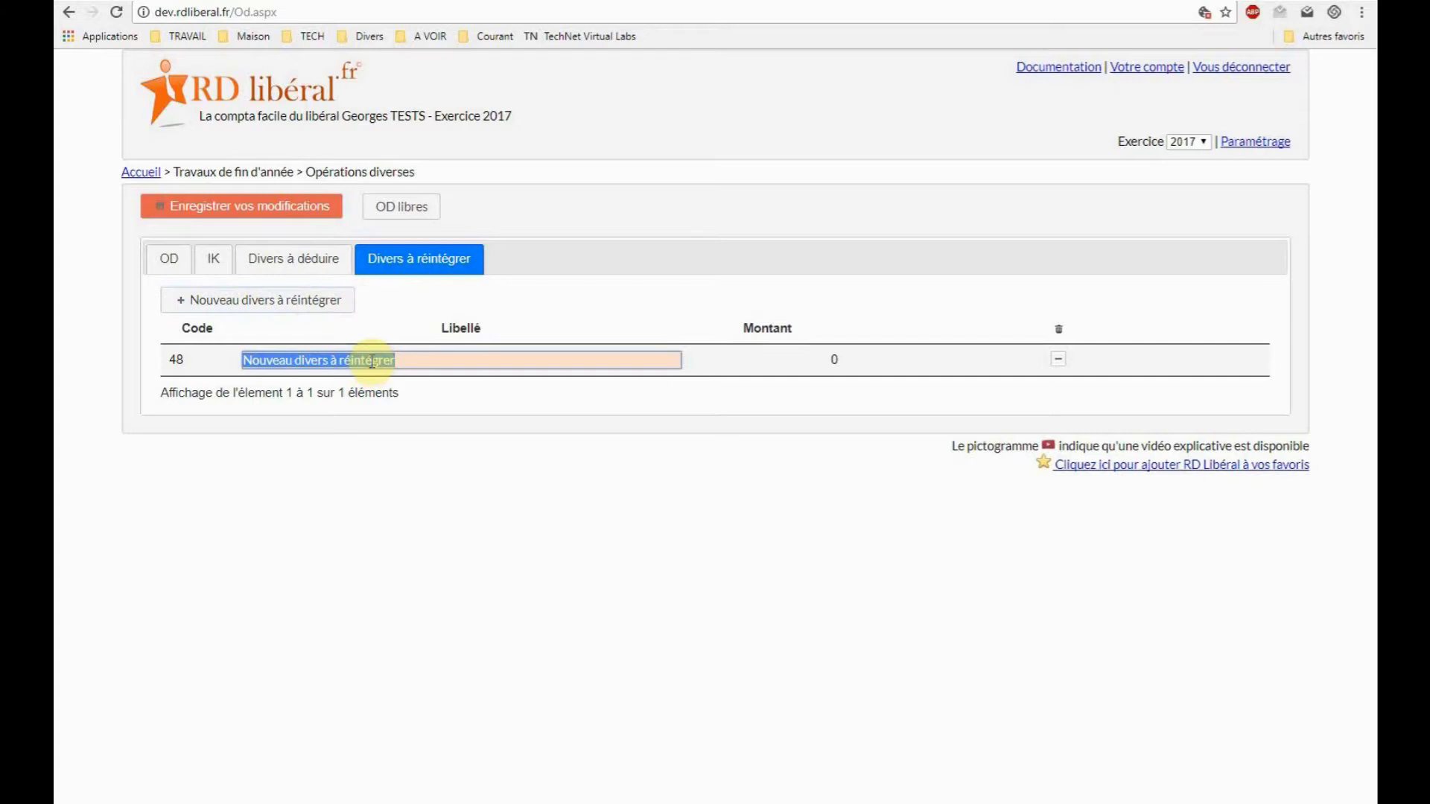
pyautogui.write('Madelin')
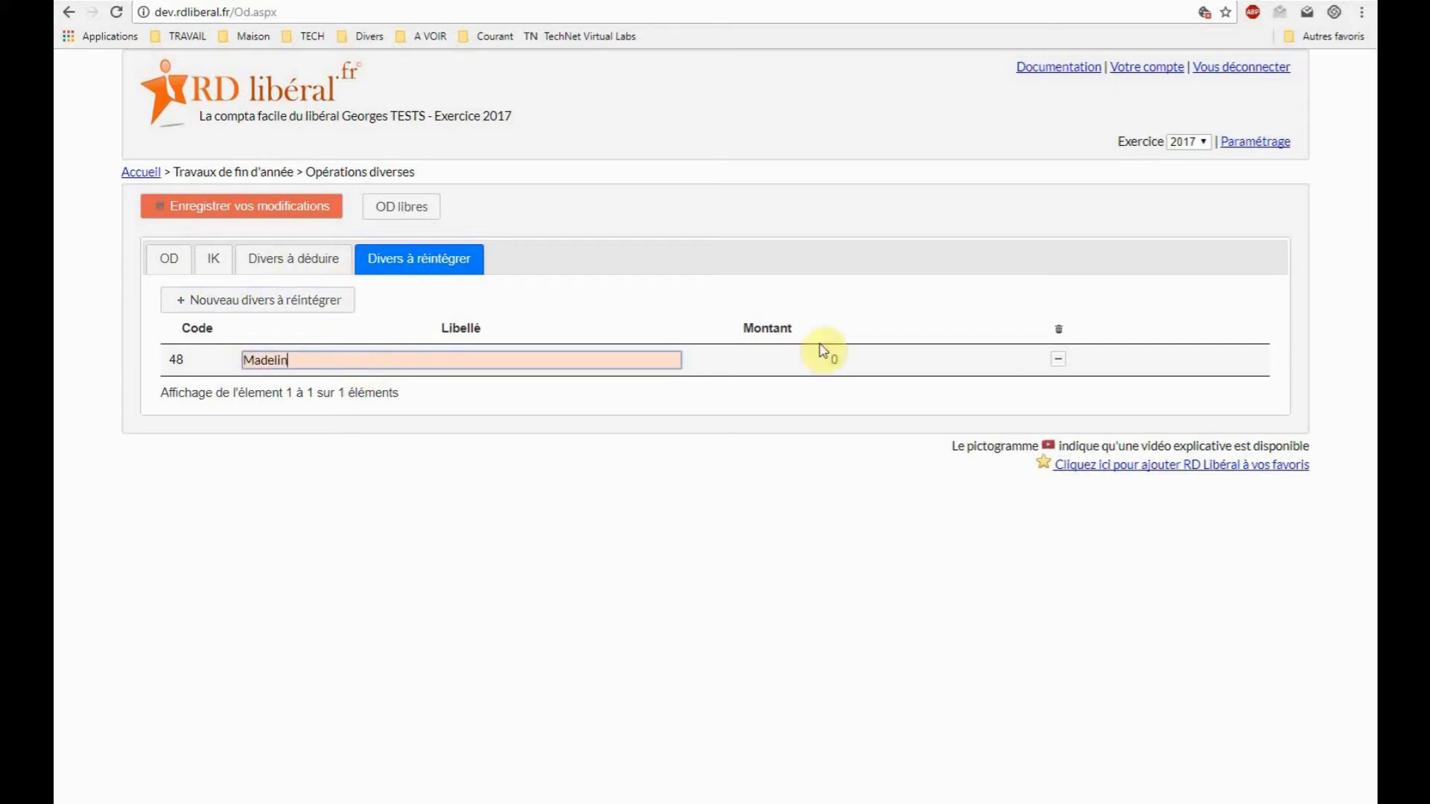
pyautogui.click(828, 359)
pyautogui.write('520')
pyautogui.click(660, 495)
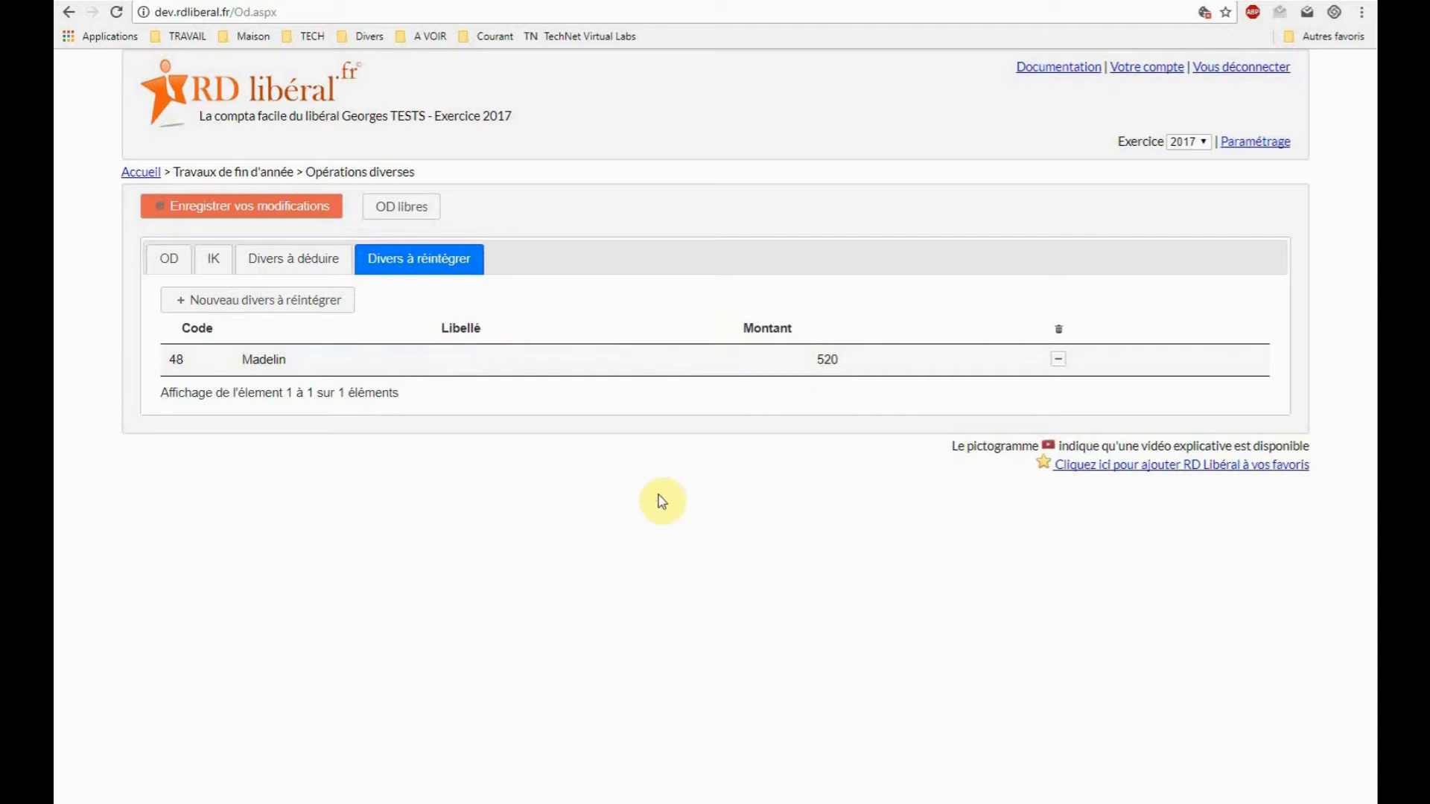